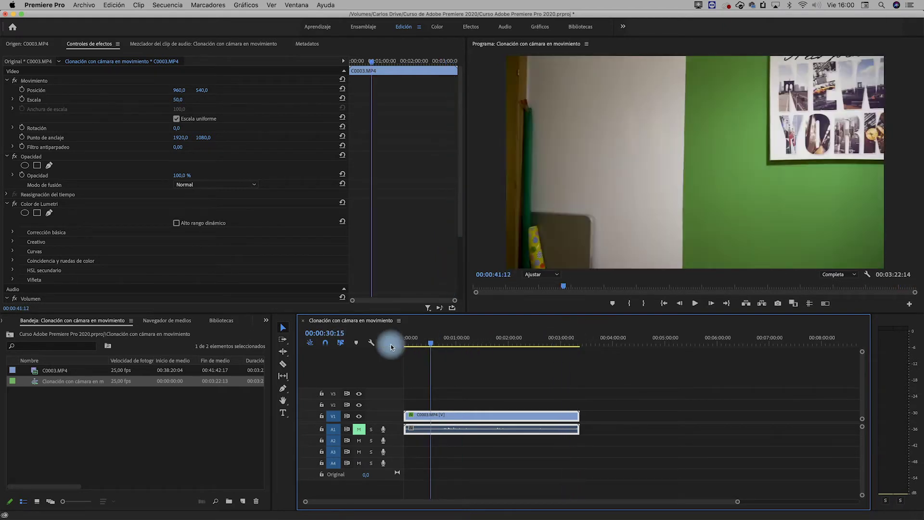
Step: Cut the C0003.MP4 clip at 00:00:04:08, where the seated man is looking at his phone, and delete the part before the cut
{"action": "scroll", "coordinate": [420, 413], "scroll_direction": "up", "scroll_amount": 8}
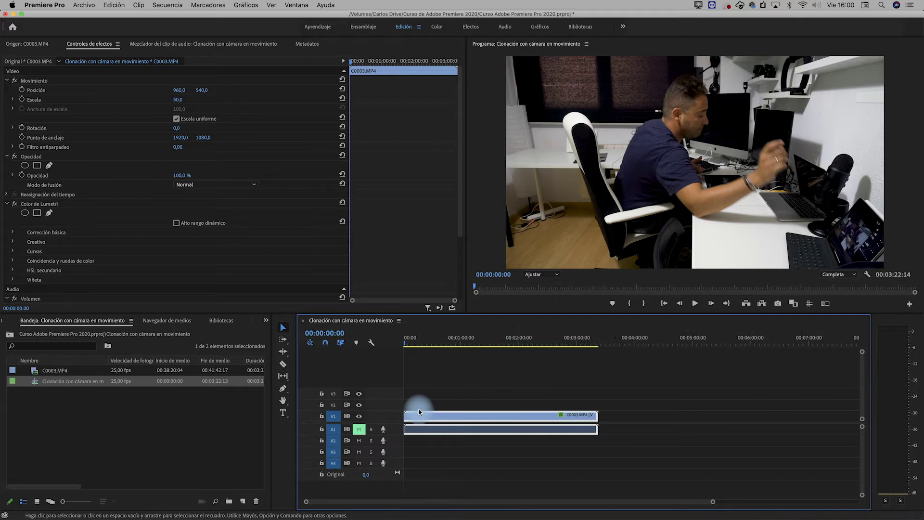
{"action": "left_click_drag", "start_coordinate": [405, 343], "coordinate": [416, 341]}
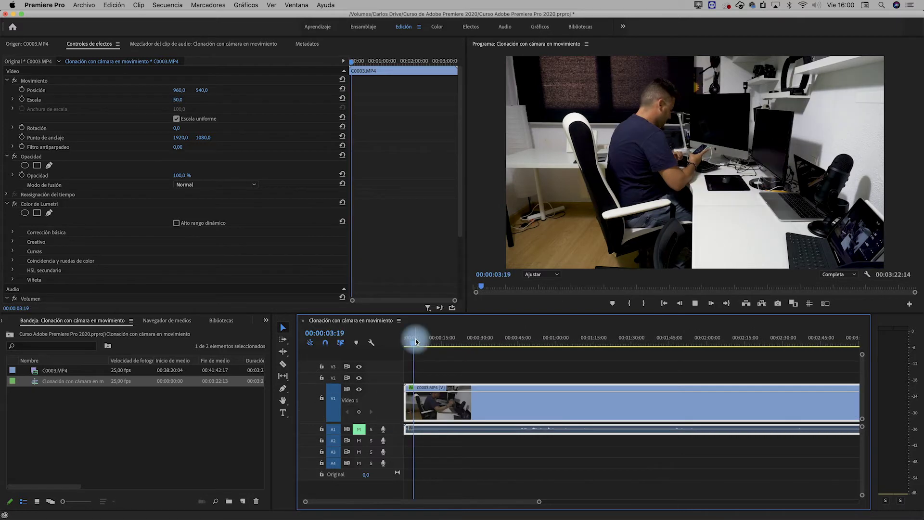
{"action": "key", "text": "space"}
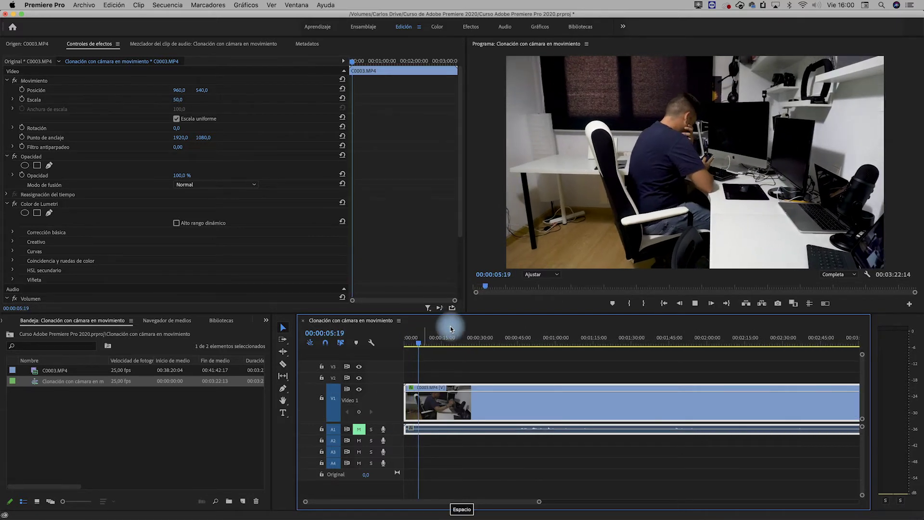
{"action": "key", "text": "Left"}
{"action": "key", "text": "Left"}
{"action": "key", "text": "Left"}
{"action": "key", "text": "Left"}
{"action": "key", "text": "Left"}
{"action": "key", "text": "Left"}
{"action": "key", "text": "Left"}
{"action": "key", "text": "Left"}
{"action": "key", "text": "Left"}
{"action": "key", "text": "Left"}
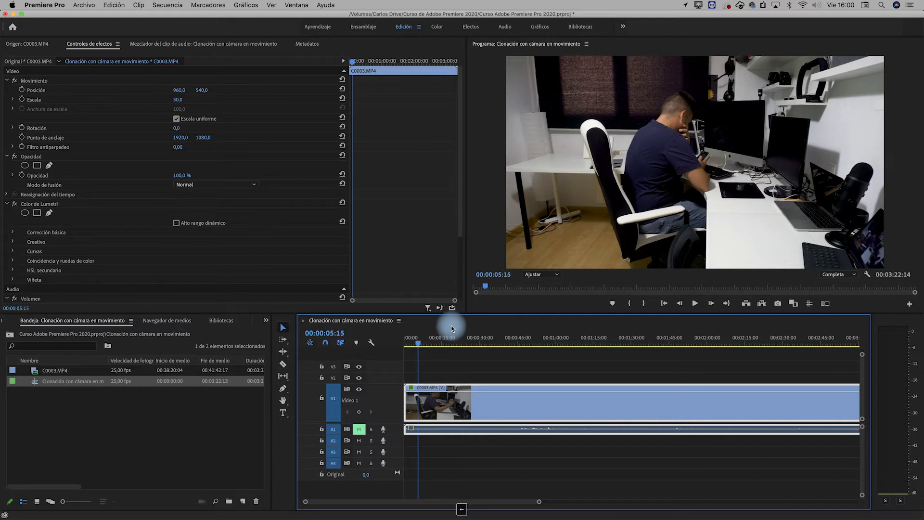
{"action": "key", "text": "Left"}
{"action": "key", "text": "Left"}
{"action": "key", "text": "Left"}
{"action": "key", "text": "Left"}
{"action": "key", "text": "Left"}
{"action": "key", "text": "Left"}
{"action": "key", "text": "Left"}
{"action": "key", "text": "Left"}
{"action": "key", "text": "Left"}
{"action": "key", "text": "Left"}
{"action": "key", "text": "Left"}
{"action": "key", "text": "Left"}
{"action": "key", "text": "Left"}
{"action": "key", "text": "Left"}
{"action": "key", "text": "Left"}
{"action": "key", "text": "Left"}
{"action": "key", "text": "Left"}
{"action": "key", "text": "Left"}
{"action": "key", "text": "Left"}
{"action": "key", "text": "Left"}
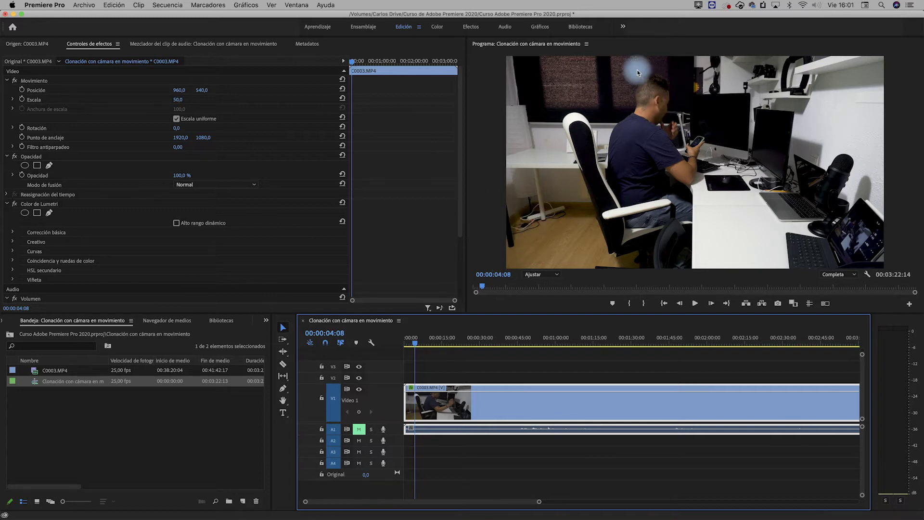
{"action": "key", "text": "Right"}
{"action": "key", "text": "Right"}
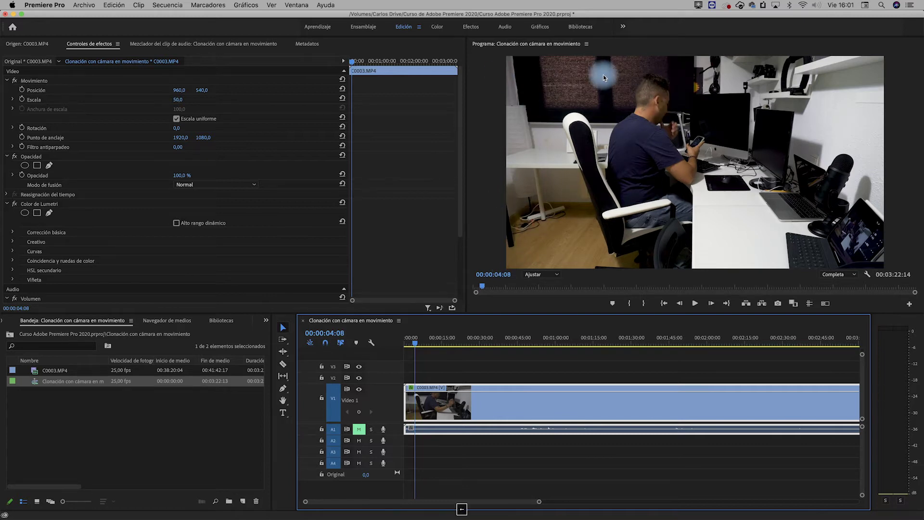
{"action": "key", "text": "Left"}
{"action": "key", "text": "Left"}
{"action": "key", "text": "z"}
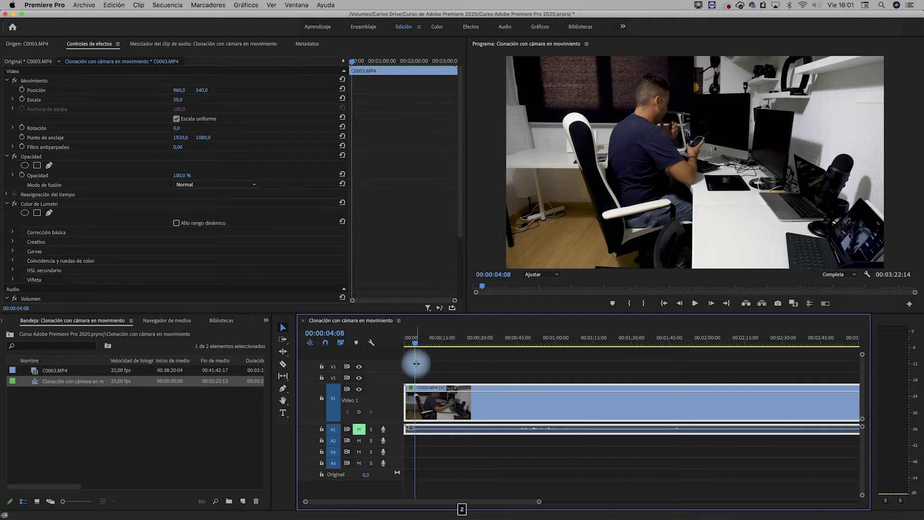
{"action": "left_click", "coordinate": [417, 363]}
{"action": "left_click", "coordinate": [409, 401]}
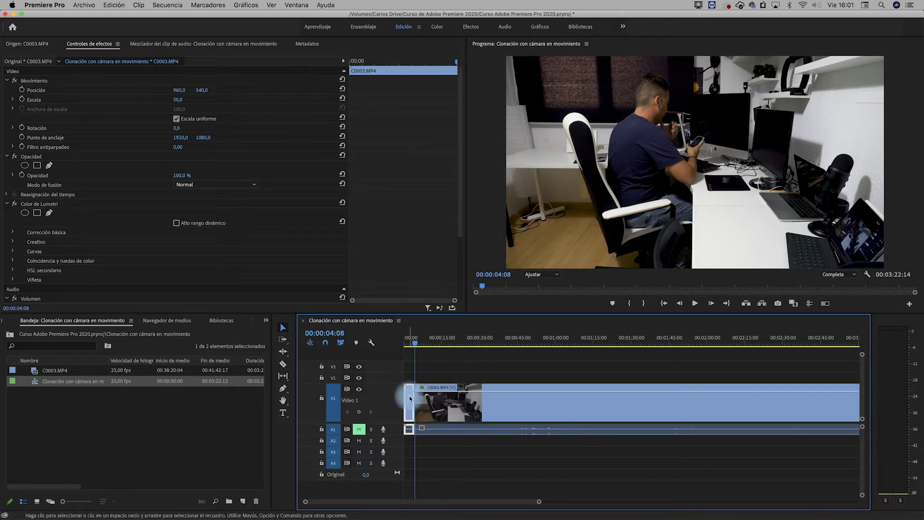
{"action": "key", "text": "Delete"}
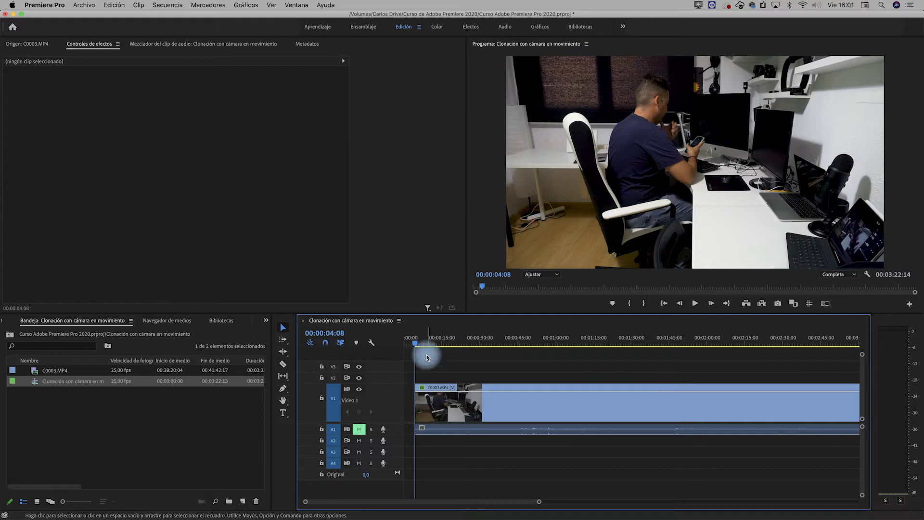
Step: Cut the clip at 00:01:06:13 and stack the part after the cut on Video 2, aligned with the start of the Video 1 clip
{"action": "left_click_drag", "start_coordinate": [419, 343], "coordinate": [576, 343]}
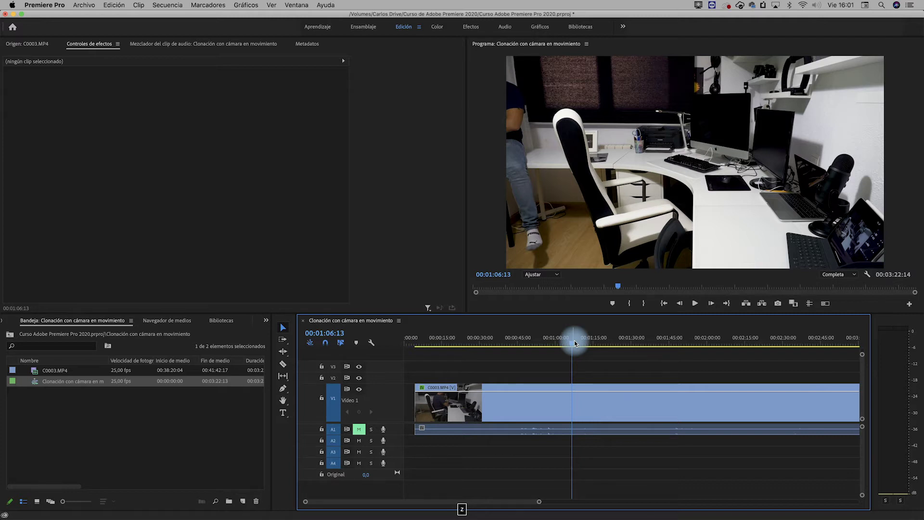
{"action": "key", "text": "super+k"}
{"action": "left_click_drag", "start_coordinate": [597, 406], "coordinate": [443, 377]}
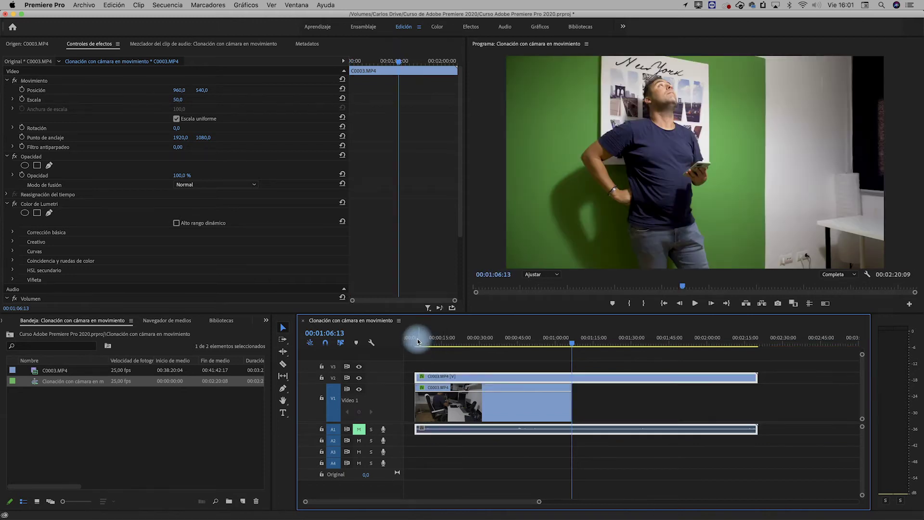
Step: Cut the Video 2 clip at 00:00:53:07 and stack its second part on Video 3, aligned with the start of the clips below
{"action": "left_click", "coordinate": [646, 287]}
{"action": "key", "text": "super+k"}
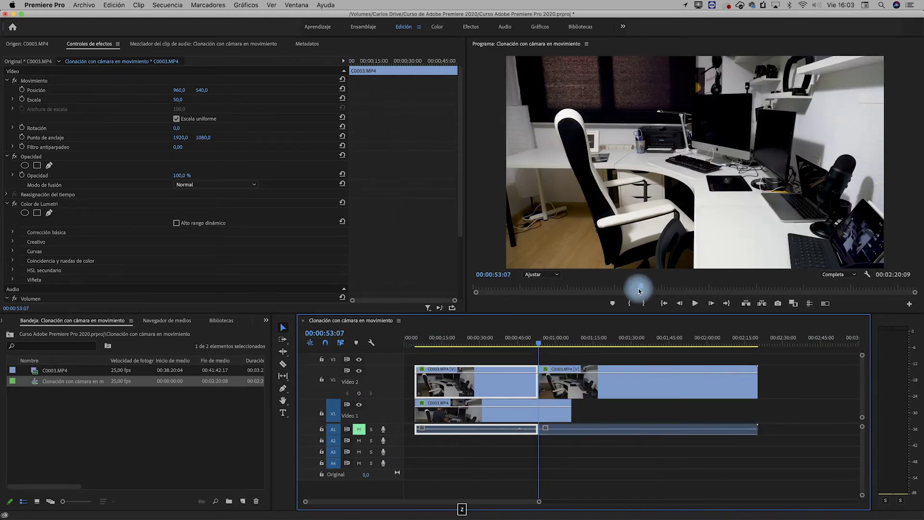
{"action": "left_click_drag", "start_coordinate": [560, 377], "coordinate": [442, 357]}
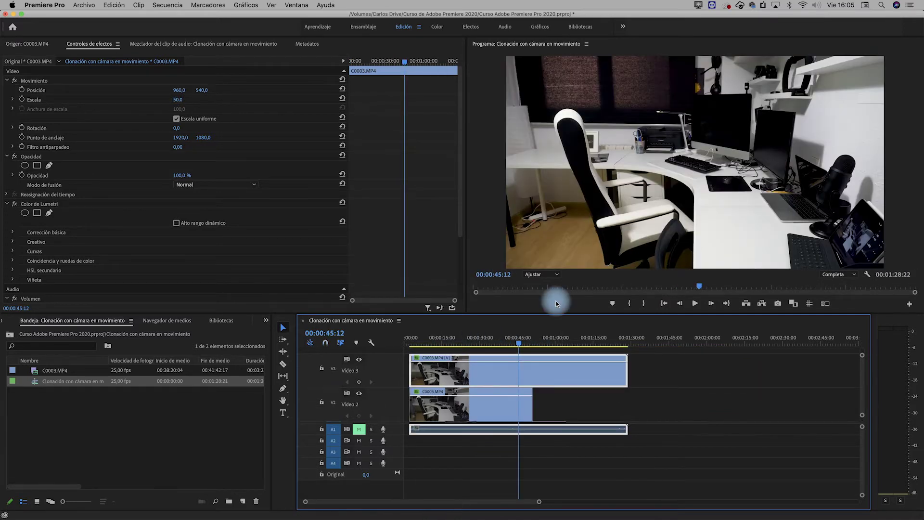
Step: Cut the Video 3 clip at 00:00:45:12 and stack the remaining part on Video 4, aligned with the start of the clips below
{"action": "key", "text": "a"}
{"action": "key", "text": "super+z"}
{"action": "key", "text": "v"}
{"action": "left_click_drag", "start_coordinate": [544, 369], "coordinate": [577, 392]}
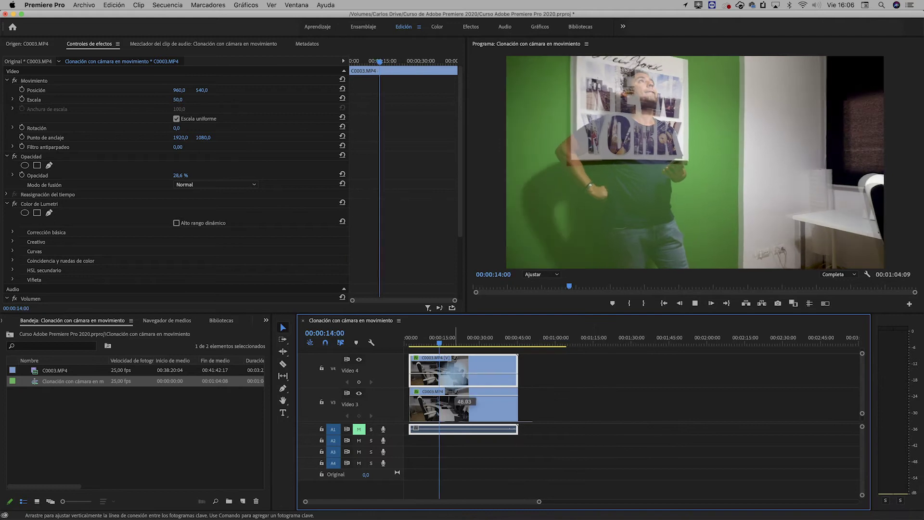
Step: Restore the Video 4 clip's opacity to 100 % and stop the playback
{"action": "left_click_drag", "start_coordinate": [456, 374], "coordinate": [456, 361]}
{"action": "left_click", "coordinate": [696, 304]}
{"action": "key", "text": "space"}
Step: Cut the Video 4 clip at 00:00:19:05, just before the man enters the Video 1 shot, and delete its part before the cut
{"action": "scroll", "coordinate": [424, 408], "scroll_direction": "down", "scroll_amount": 3}
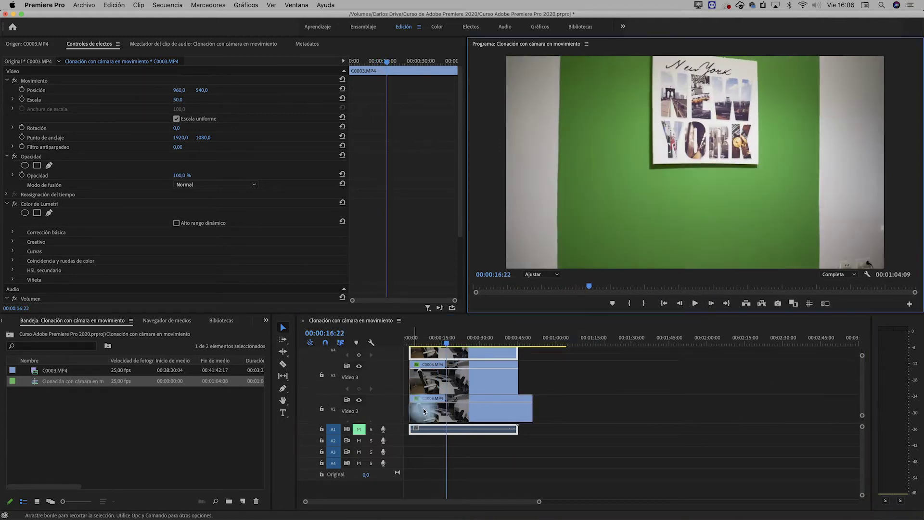
{"action": "left_click", "coordinate": [476, 369]}
{"action": "left_click", "coordinate": [454, 402]}
{"action": "mouse_move", "coordinate": [447, 342]}
{"action": "left_mouse_down"}
{"action": "mouse_move", "coordinate": [413, 342]}
{"action": "mouse_move", "coordinate": [455, 336]}
{"action": "left_mouse_up"}
{"action": "key", "text": "Left"}
{"action": "key", "text": "Left"}
{"action": "key", "text": "Left"}
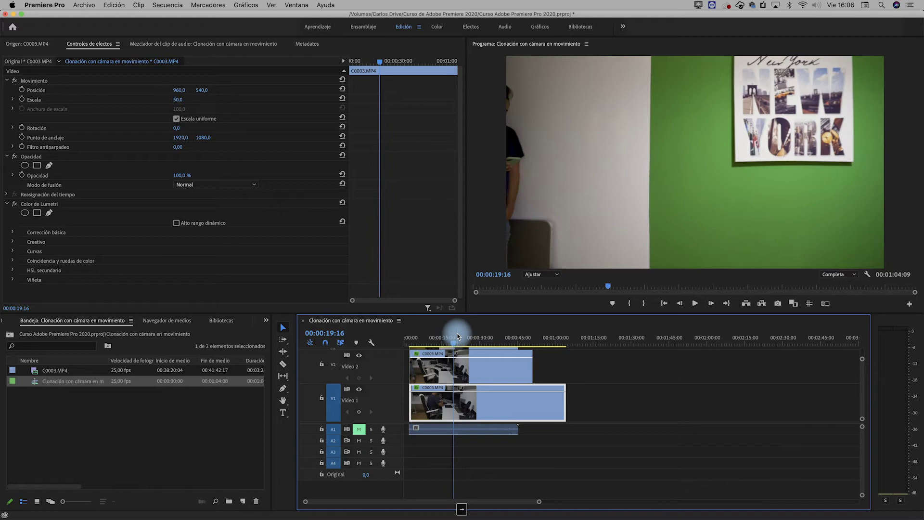
{"action": "key", "text": "Left"}
{"action": "key", "text": "Left"}
{"action": "key", "text": "Left"}
{"action": "key", "text": "Left"}
{"action": "key", "text": "Left"}
{"action": "key", "text": "Left"}
{"action": "key", "text": "Left"}
{"action": "key", "text": "Left"}
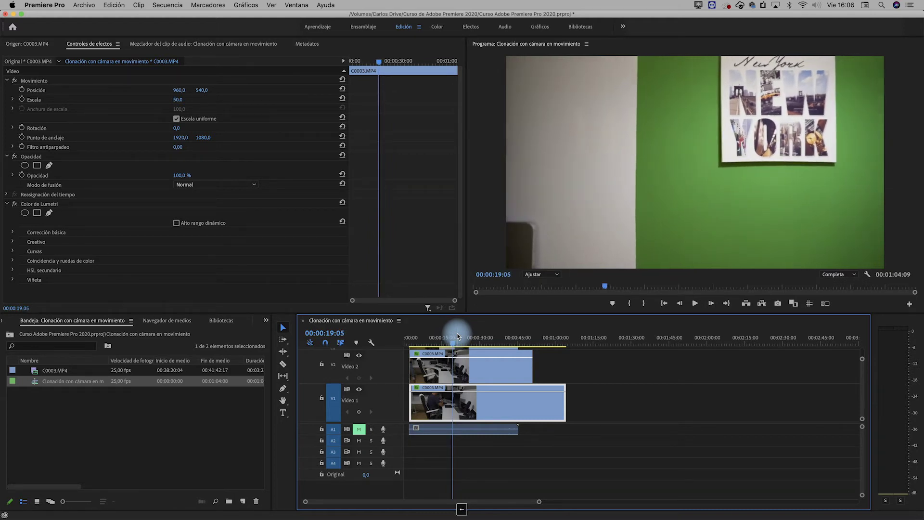
{"action": "scroll", "coordinate": [459, 402], "scroll_direction": "up", "scroll_amount": 3}
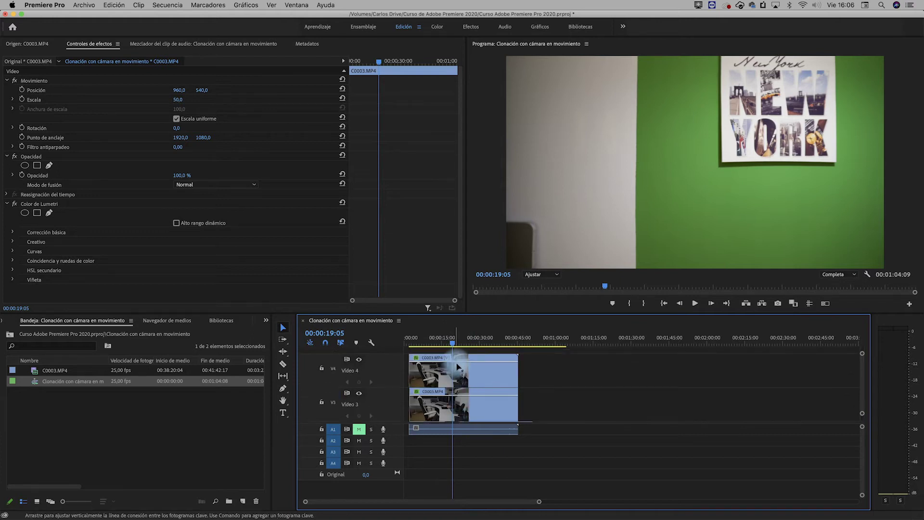
{"action": "key", "text": "c"}
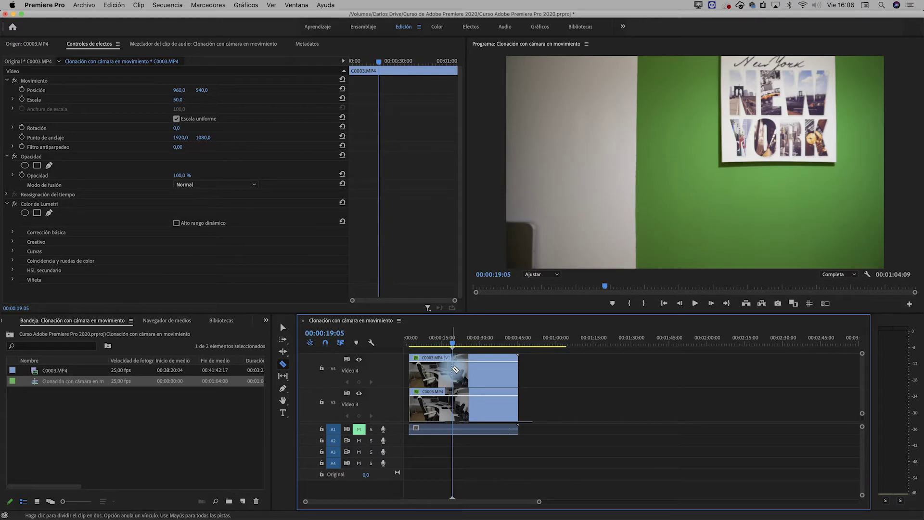
{"action": "left_click", "coordinate": [455, 368]}
{"action": "key", "text": "v"}
{"action": "left_click", "coordinate": [442, 369]}
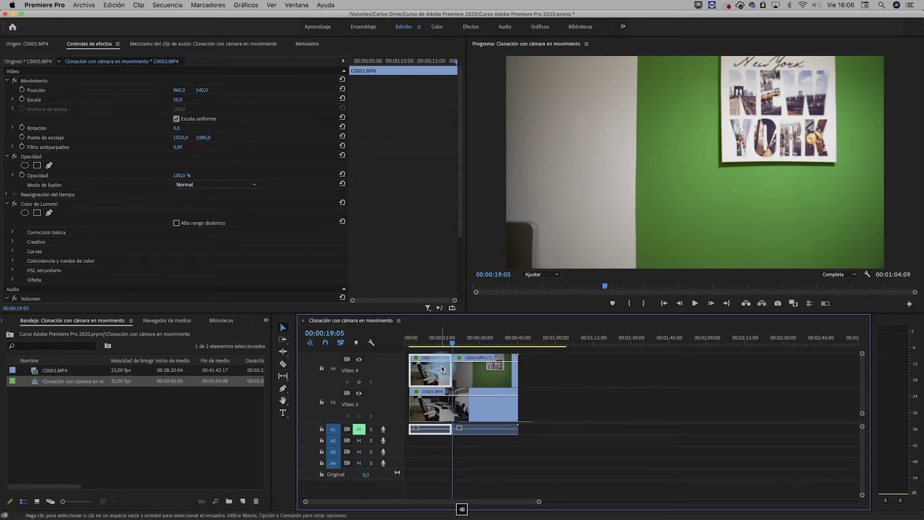
{"action": "key", "text": "Delete"}
Step: Cut the Video 3 clip at 00:00:09:10, where the room is empty between two appearances, and delete its part before the cut
{"action": "scroll", "coordinate": [469, 402], "scroll_direction": "down", "scroll_amount": 1}
{"action": "scroll", "coordinate": [469, 402], "scroll_direction": "down", "scroll_amount": 2}
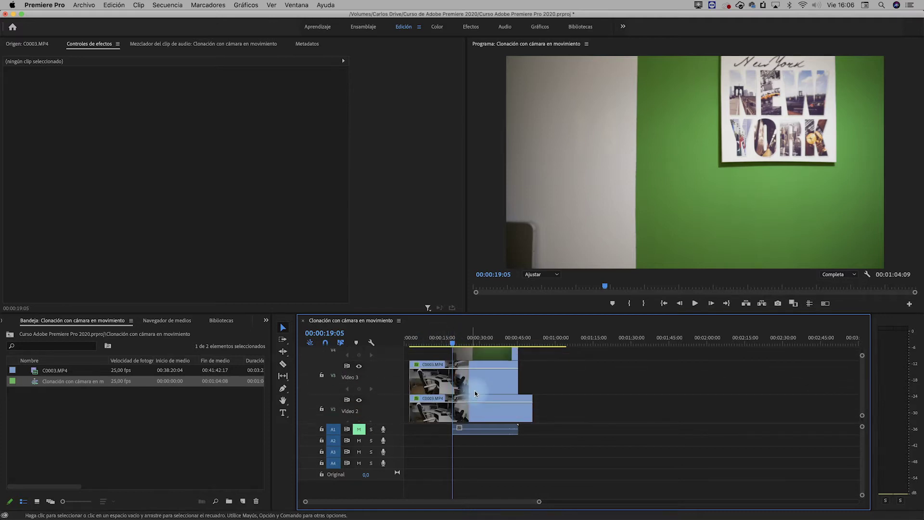
{"action": "key", "text": "Left"}
{"action": "key", "text": "Left"}
{"action": "key", "text": "Left"}
{"action": "key", "text": "Left"}
{"action": "key", "text": "Left"}
{"action": "key", "text": "Left"}
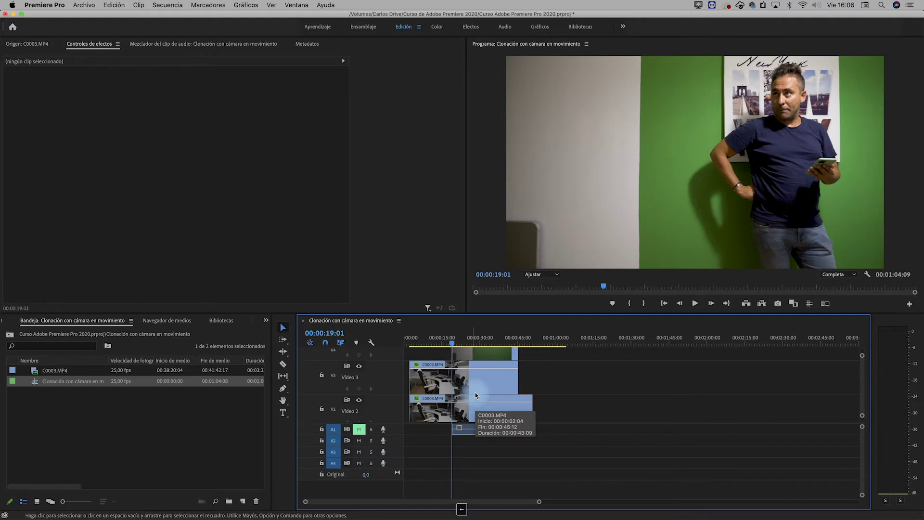
{"action": "key", "text": "Left"}
{"action": "key", "text": "Left"}
{"action": "key", "text": "Left"}
{"action": "key", "text": "Left"}
{"action": "key", "text": "Left"}
{"action": "key", "text": "Left"}
{"action": "key", "text": "Left"}
{"action": "key", "text": "Left"}
{"action": "key", "text": "Left"}
{"action": "key", "text": "Left"}
{"action": "key", "text": "Left"}
{"action": "key", "text": "Left"}
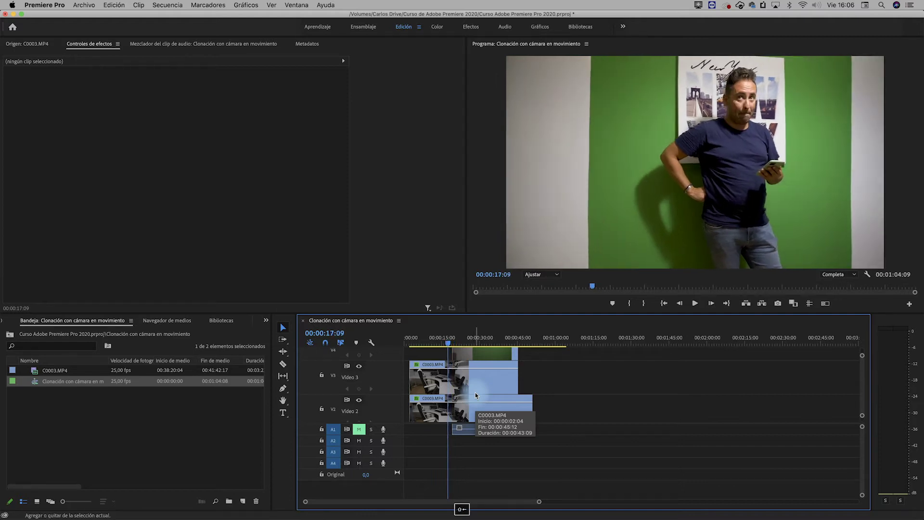
{"action": "key", "text": "Left"}
{"action": "key", "text": "Left"}
{"action": "key", "text": "Left"}
{"action": "key", "text": "Left"}
{"action": "key", "text": "Left"}
{"action": "key", "text": "Left"}
{"action": "key", "text": "Left"}
{"action": "key", "text": "Left"}
{"action": "key", "text": "Left"}
{"action": "key", "text": "Left"}
{"action": "key", "text": "Left"}
{"action": "key", "text": "Left"}
{"action": "key", "text": "Left"}
{"action": "key", "text": "Left"}
{"action": "key", "text": "Left"}
{"action": "key", "text": "Left"}
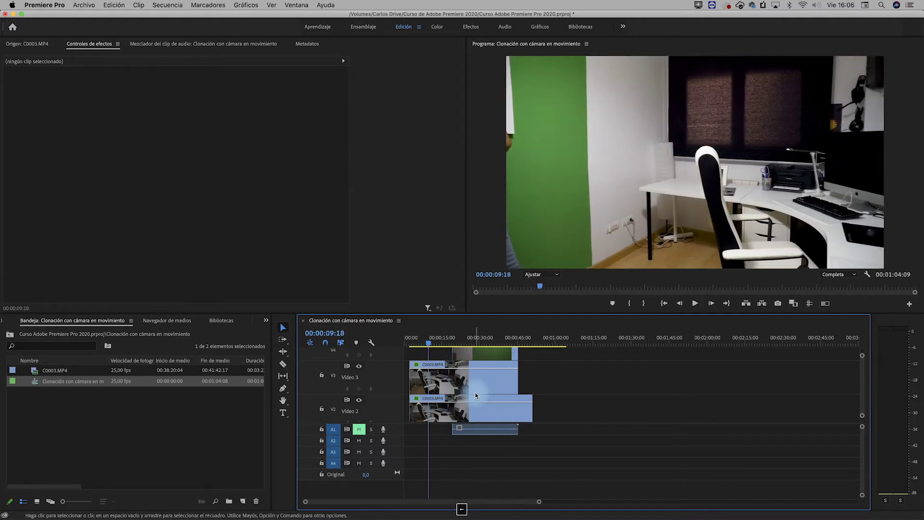
{"action": "key", "text": "Left"}
{"action": "key", "text": "Left"}
{"action": "key", "text": "Right"}
{"action": "key", "text": "Right"}
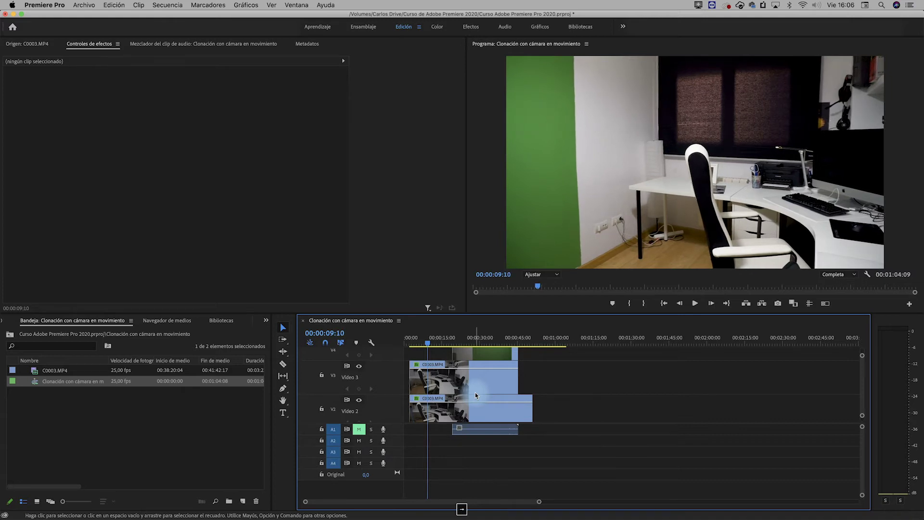
{"action": "key", "text": "c"}
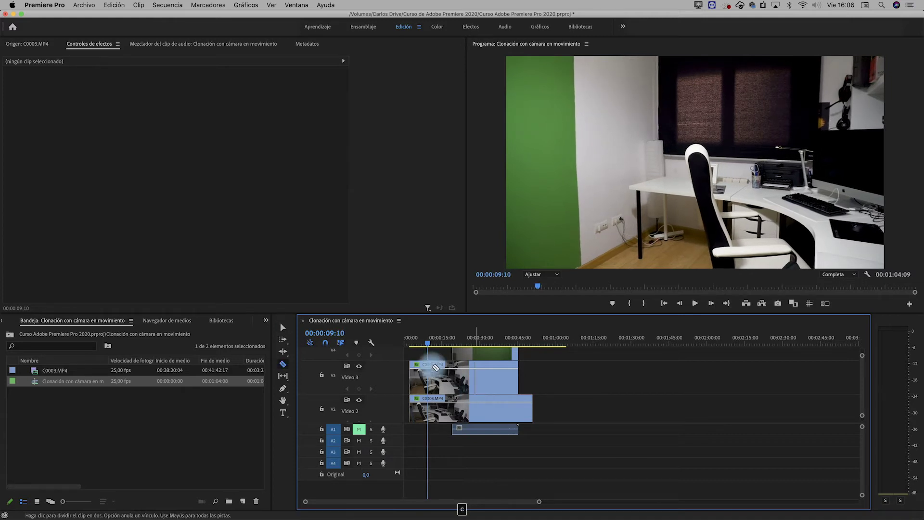
{"action": "left_click", "coordinate": [428, 377]}
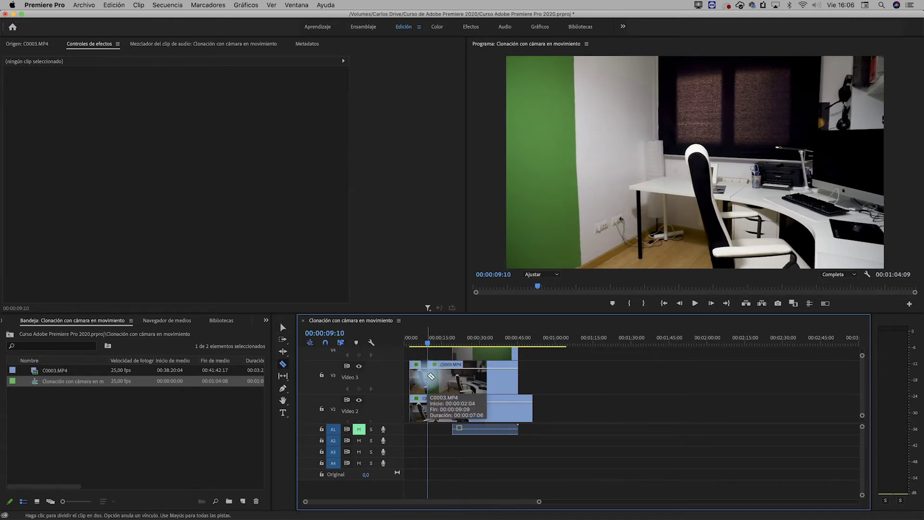
{"action": "key", "text": "a"}
{"action": "left_click", "coordinate": [424, 376]}
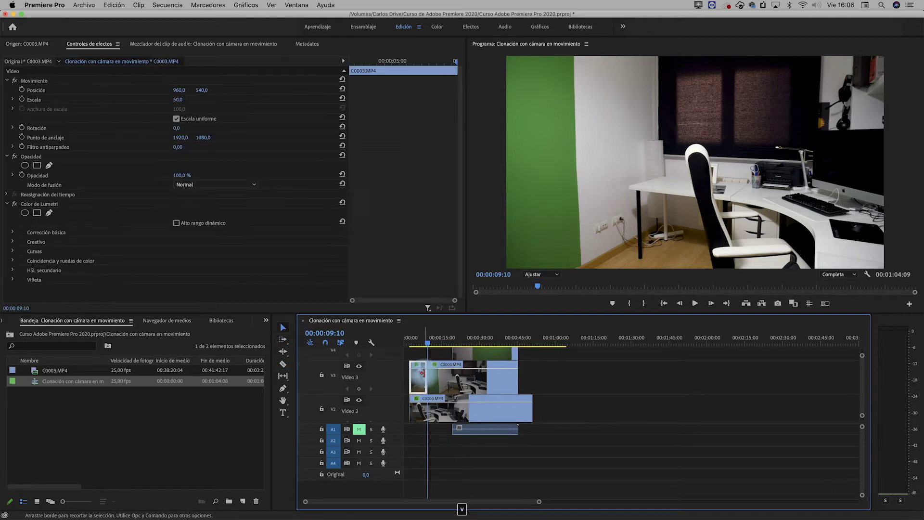
{"action": "key", "text": "Delete"}
Step: Place the playhead on the first frame of the stacked clips at 00:00:02:04 and select the Video 2 clip
{"action": "left_click_drag", "start_coordinate": [415, 337], "coordinate": [413, 339]}
{"action": "scroll", "coordinate": [431, 419], "scroll_direction": "down", "scroll_amount": 1}
{"action": "left_click_drag", "start_coordinate": [431, 418], "coordinate": [430, 415]}
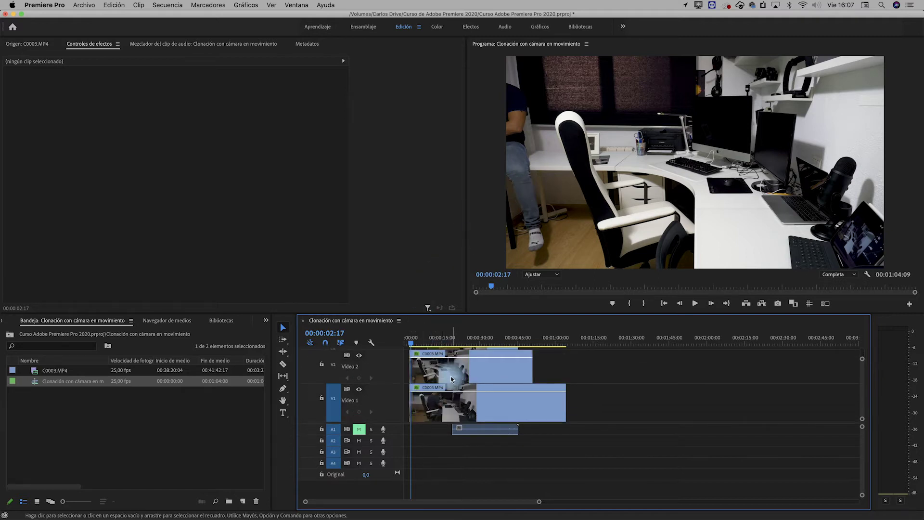
{"action": "left_click", "coordinate": [427, 407]}
{"action": "left_click", "coordinate": [426, 378]}
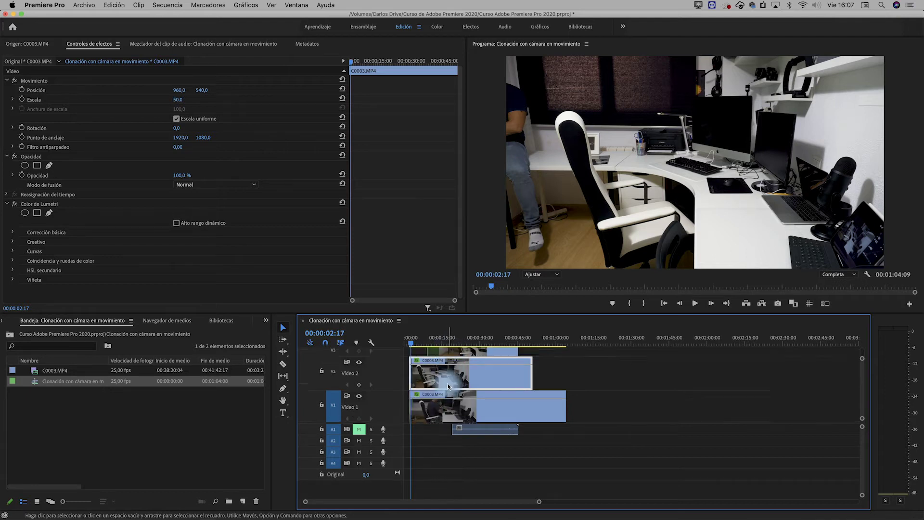
{"action": "left_click_drag", "start_coordinate": [412, 342], "coordinate": [409, 343]}
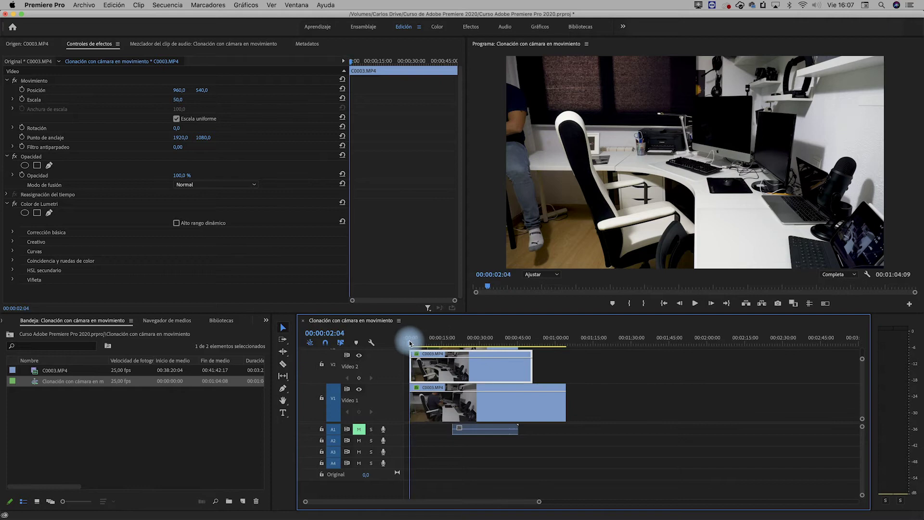
{"action": "key", "text": "Right"}
{"action": "key", "text": "Right"}
{"action": "key", "text": "Right"}
{"action": "key", "text": "Right"}
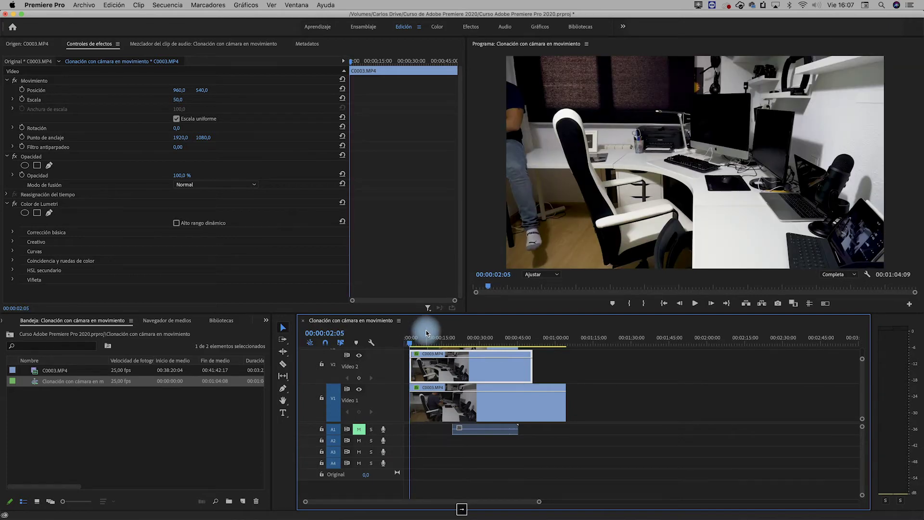
{"action": "key", "text": "Left"}
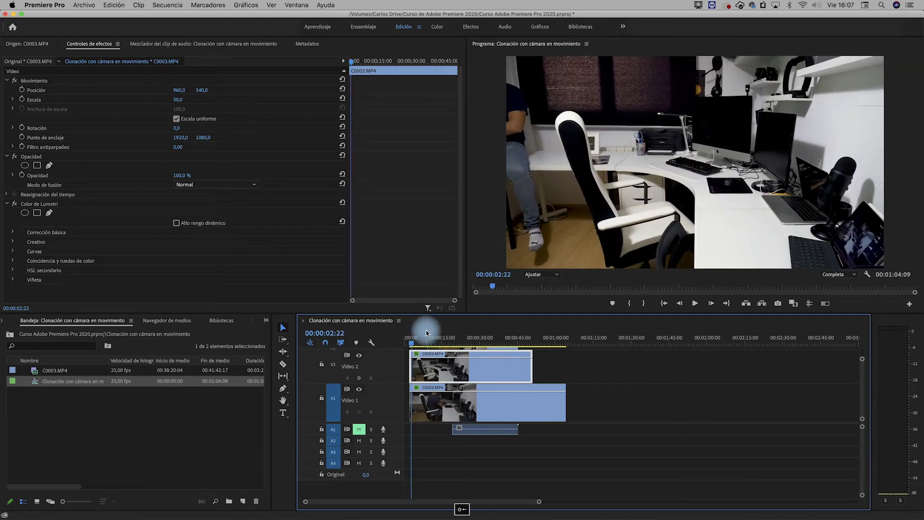
{"action": "key", "text": "shift+Left"}
{"action": "key", "text": "Right"}
{"action": "key", "text": "Right"}
{"action": "key", "text": "Right"}
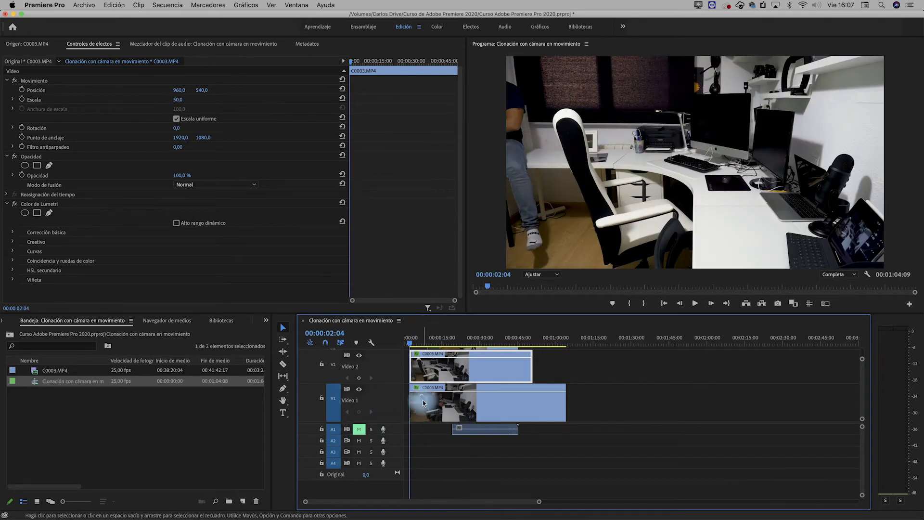
{"action": "left_click", "coordinate": [429, 404]}
{"action": "left_click", "coordinate": [427, 371]}
{"action": "left_click", "coordinate": [424, 376]}
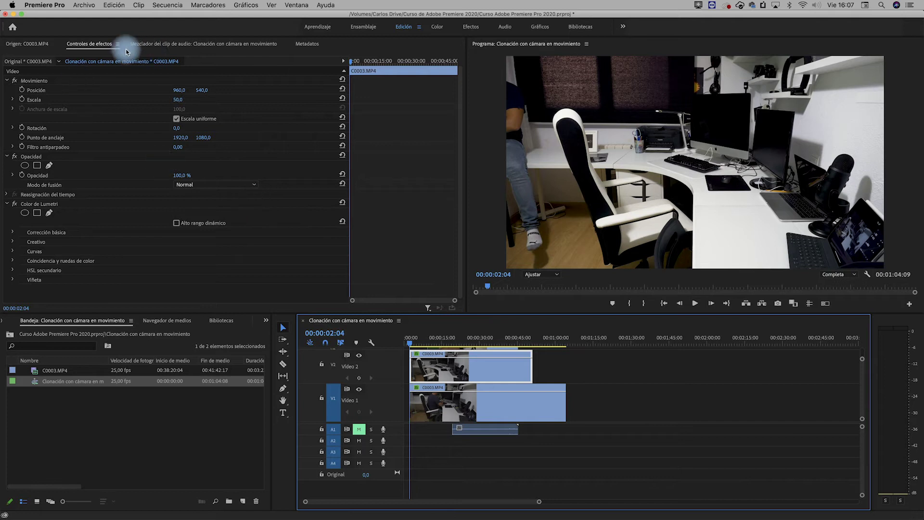
Step: Start a free-drawn opacity mask on the Video 2 clip and set the program preview zoom to 75 %
{"action": "left_click", "coordinate": [38, 165]}
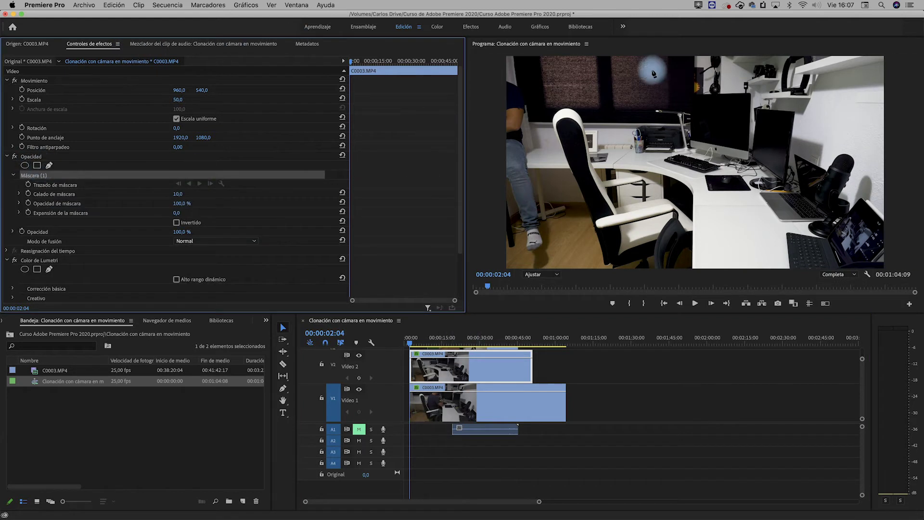
{"action": "left_click", "coordinate": [606, 64]}
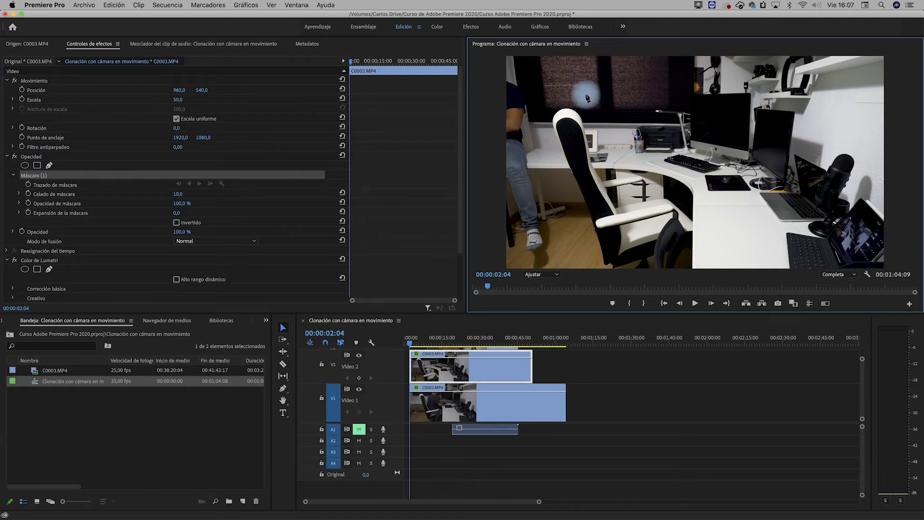
{"action": "left_click", "coordinate": [554, 275]}
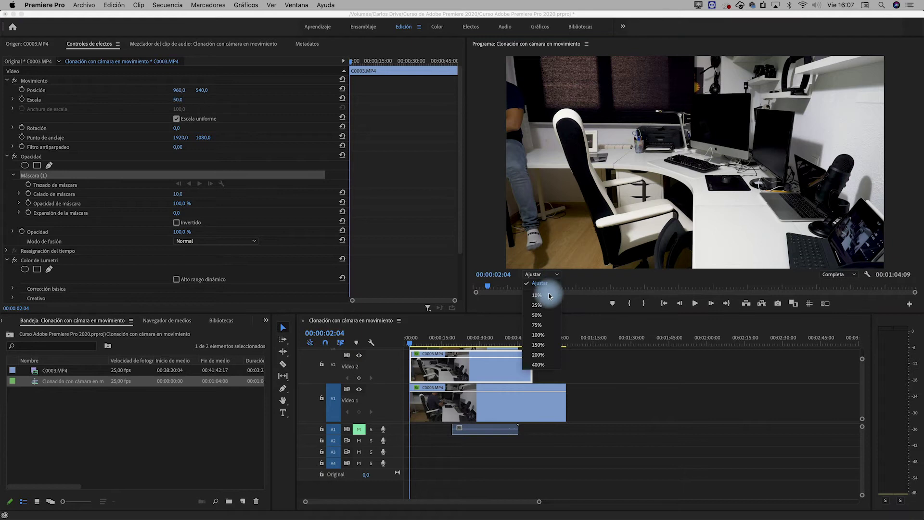
{"action": "left_click", "coordinate": [543, 328]}
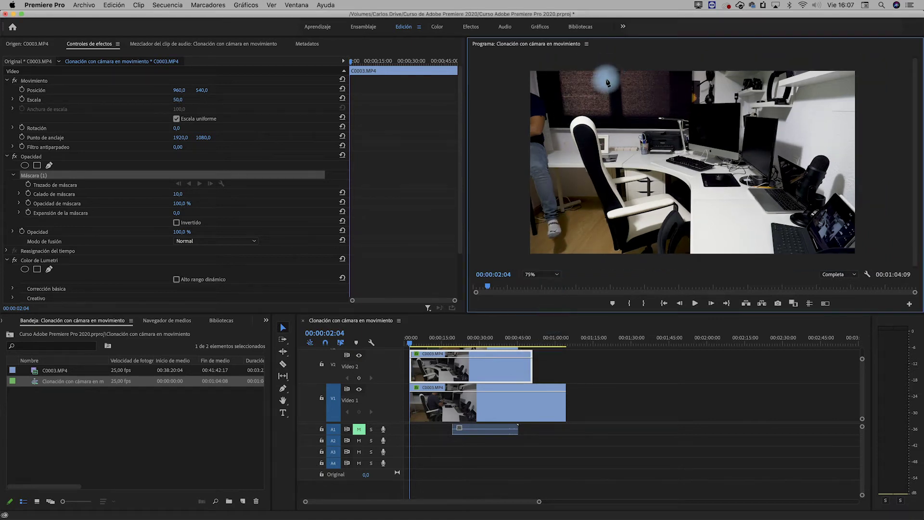
Step: Draw a closed mask around the man at the frame's left edge, following the chair back and running outside the picture border
{"action": "left_click", "coordinate": [610, 63]}
{"action": "left_click", "coordinate": [597, 83]}
{"action": "left_click", "coordinate": [586, 98]}
{"action": "left_click", "coordinate": [568, 111]}
{"action": "left_click", "coordinate": [569, 140]}
{"action": "left_click", "coordinate": [574, 155]}
{"action": "left_click", "coordinate": [582, 189]}
{"action": "left_click", "coordinate": [593, 214]}
{"action": "left_click", "coordinate": [614, 258]}
{"action": "left_click", "coordinate": [549, 264]}
{"action": "left_click", "coordinate": [502, 251]}
{"action": "left_click", "coordinate": [489, 66]}
{"action": "left_click", "coordinate": [544, 58]}
{"action": "left_click", "coordinate": [606, 62]}
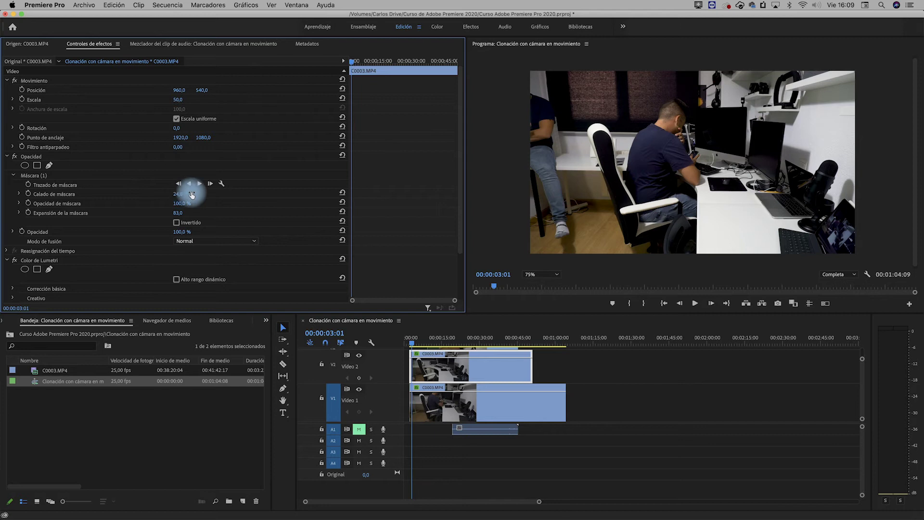
Step: Set the Video 2 mask's expansion to -91 and turn on mask path animation at 00:00:03:01
{"action": "left_click_drag", "start_coordinate": [179, 212], "coordinate": [179, 211]}
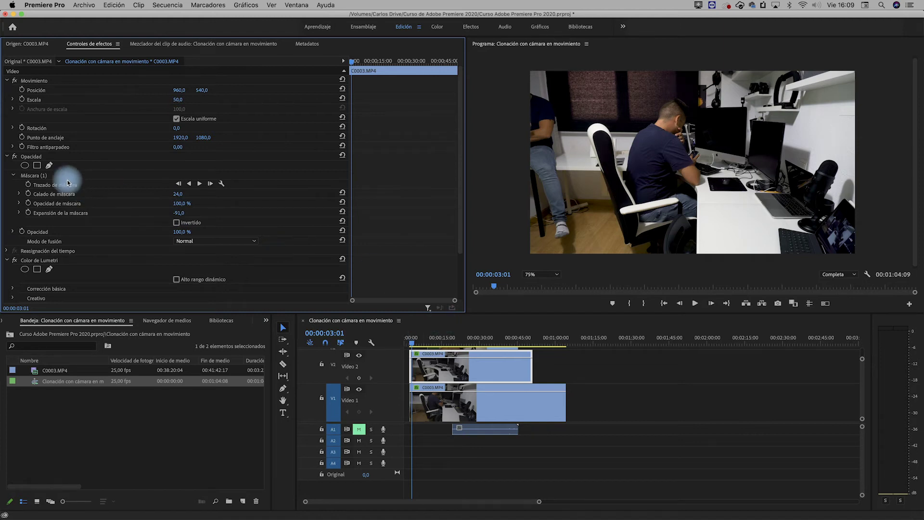
{"action": "left_click", "coordinate": [34, 177]}
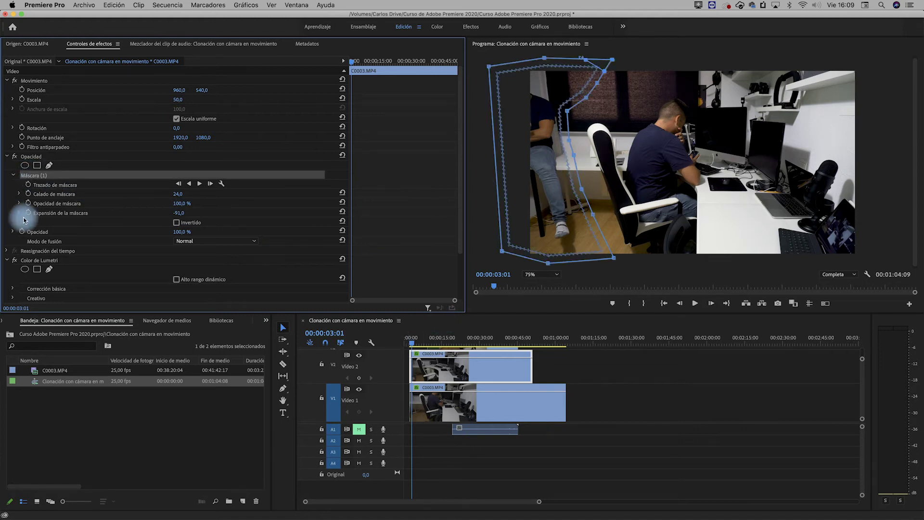
{"action": "left_click", "coordinate": [28, 185]}
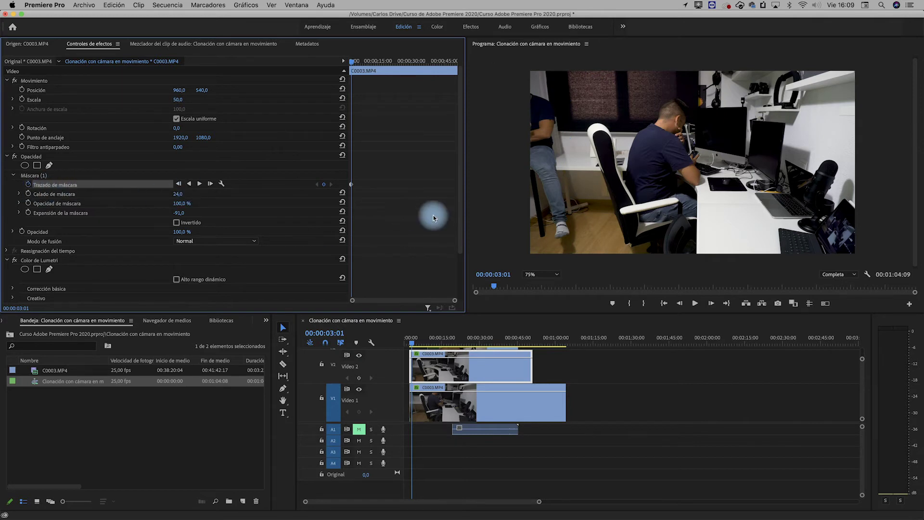
{"action": "left_click", "coordinate": [36, 177]}
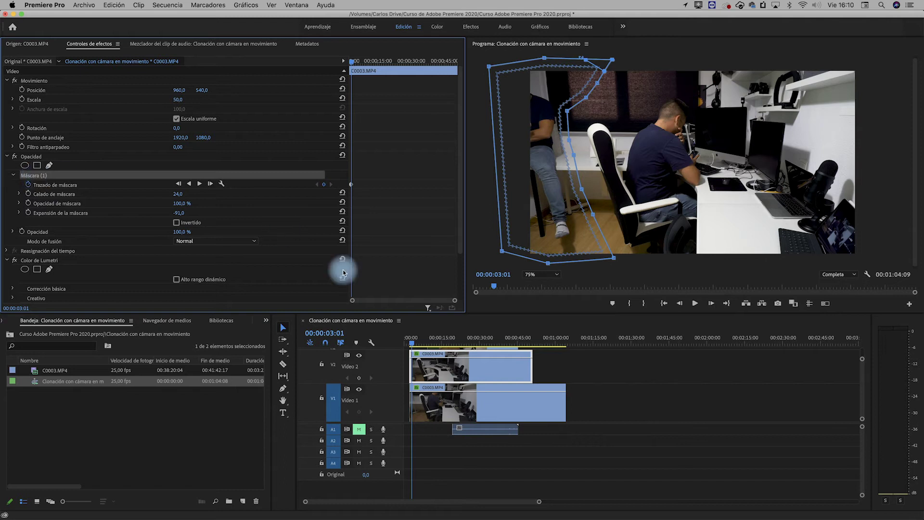
Step: Move to 00:00:03:14 and shift the mask's inner edge points outward to clear the man with the phone
{"action": "left_click_drag", "start_coordinate": [413, 346], "coordinate": [414, 345]}
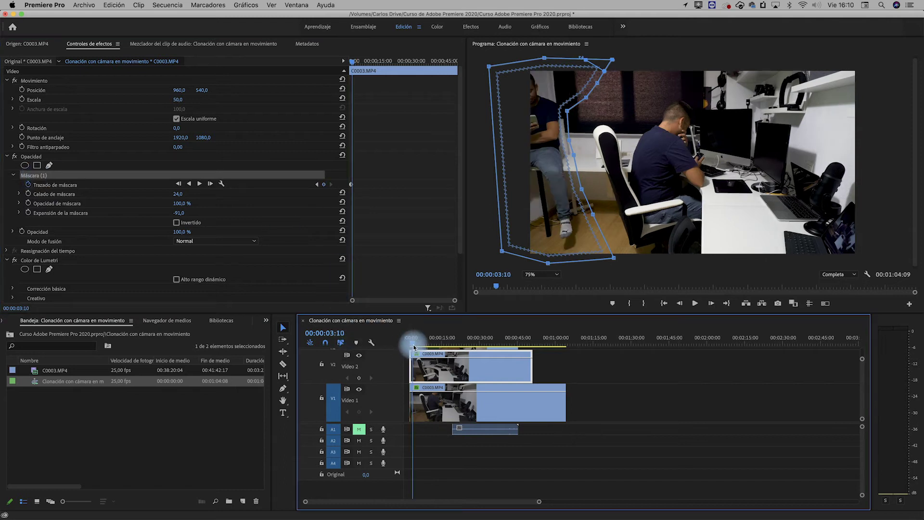
{"action": "left_click", "coordinate": [580, 116]}
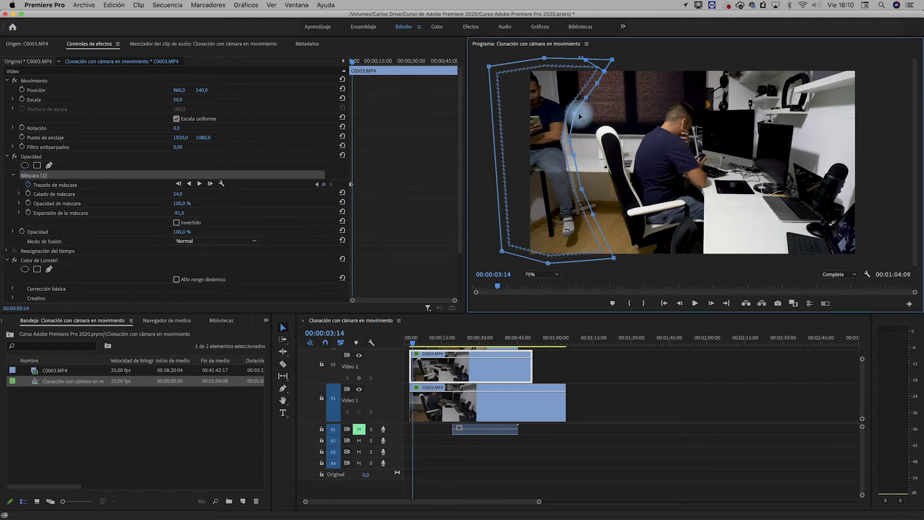
{"action": "left_click_drag", "start_coordinate": [572, 146], "coordinate": [584, 190]}
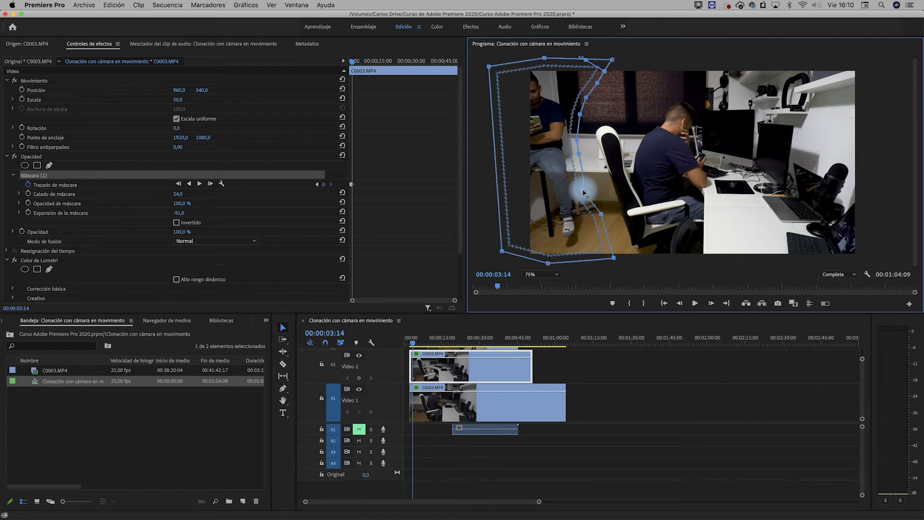
Step: Advance through the following frames and reposition the mask's lower inner points to keep the man's legs and stool inside
{"action": "left_click_drag", "start_coordinate": [413, 344], "coordinate": [415, 344]}
{"action": "left_click_drag", "start_coordinate": [593, 215], "coordinate": [611, 227]}
{"action": "left_click_drag", "start_coordinate": [415, 344], "coordinate": [421, 344]}
{"action": "left_click_drag", "start_coordinate": [609, 183], "coordinate": [641, 199]}
{"action": "left_click_drag", "start_coordinate": [421, 344], "coordinate": [425, 344]}
{"action": "left_click_drag", "start_coordinate": [615, 235], "coordinate": [635, 199]}
{"action": "left_click_drag", "start_coordinate": [614, 258], "coordinate": [653, 265]}
Step: Replay the masked section, then widen the Video 2 mask's inner edge around the man on the stool up to 00:00:09:09
{"action": "left_click_drag", "start_coordinate": [426, 344], "coordinate": [415, 344]}
{"action": "left_click", "coordinate": [412, 338]}
{"action": "key", "text": "space"}
{"action": "left_click_drag", "start_coordinate": [661, 185], "coordinate": [676, 187]}
{"action": "key", "text": "Right"}
{"action": "key", "text": "Right"}
{"action": "left_click_drag", "start_coordinate": [678, 138], "coordinate": [680, 136]}
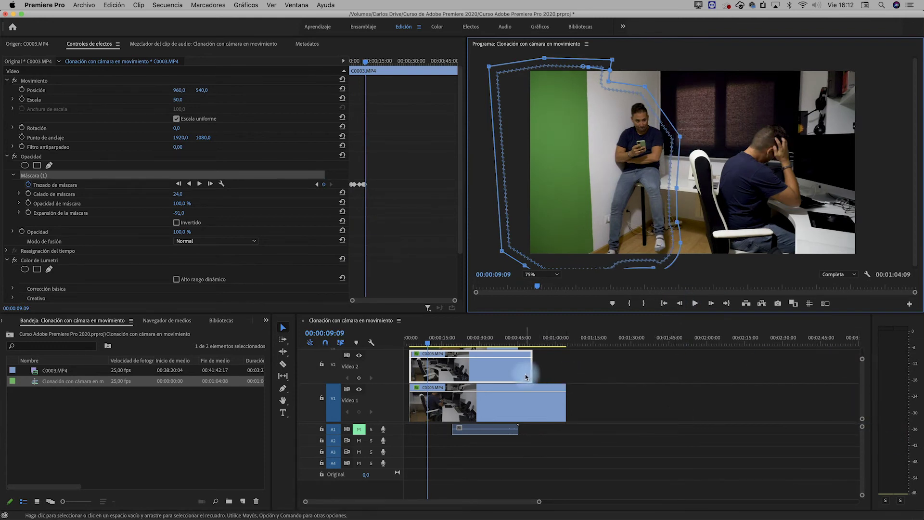
Step: Draw a closed opacity mask on the Video 3 clip at 00:00:09:10 covering the green wall, with its inner edge beside the man on the stool
{"action": "left_click_drag", "start_coordinate": [475, 371], "coordinate": [442, 372]}
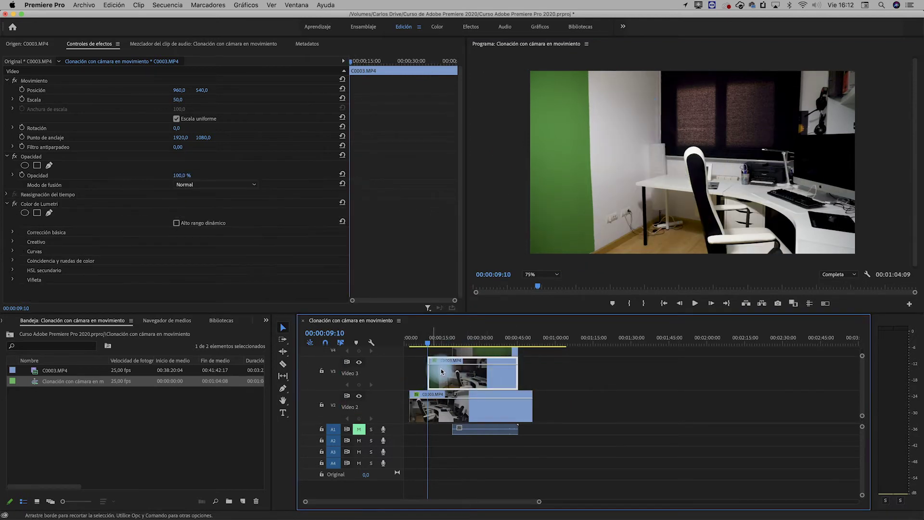
{"action": "left_click", "coordinate": [37, 165]}
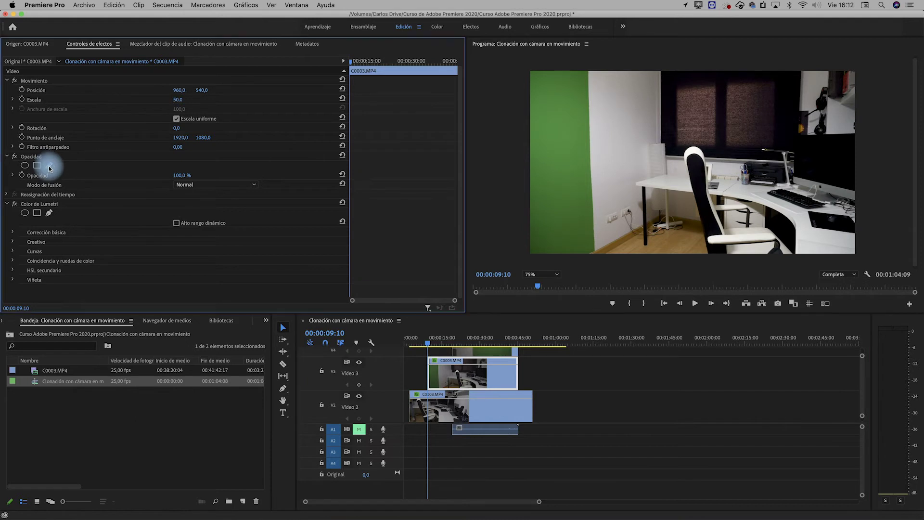
{"action": "left_click", "coordinate": [613, 65]}
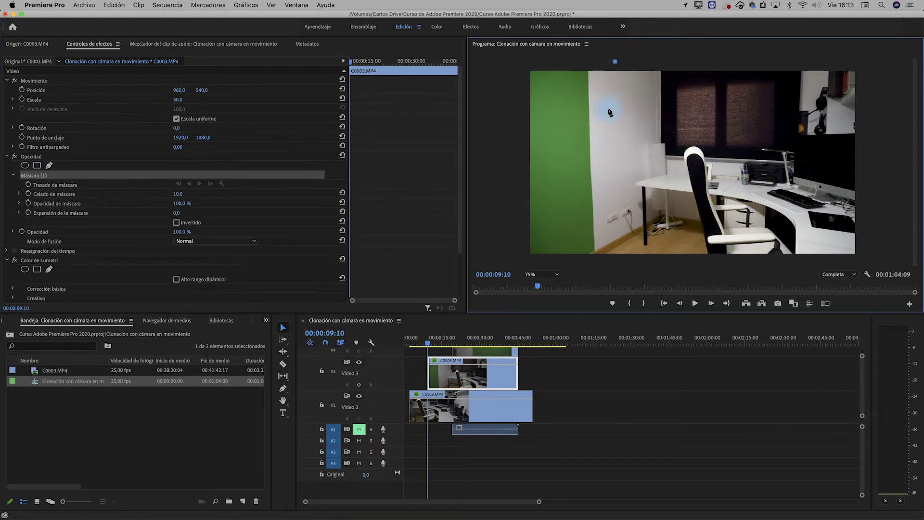
{"action": "left_click", "coordinate": [591, 153]}
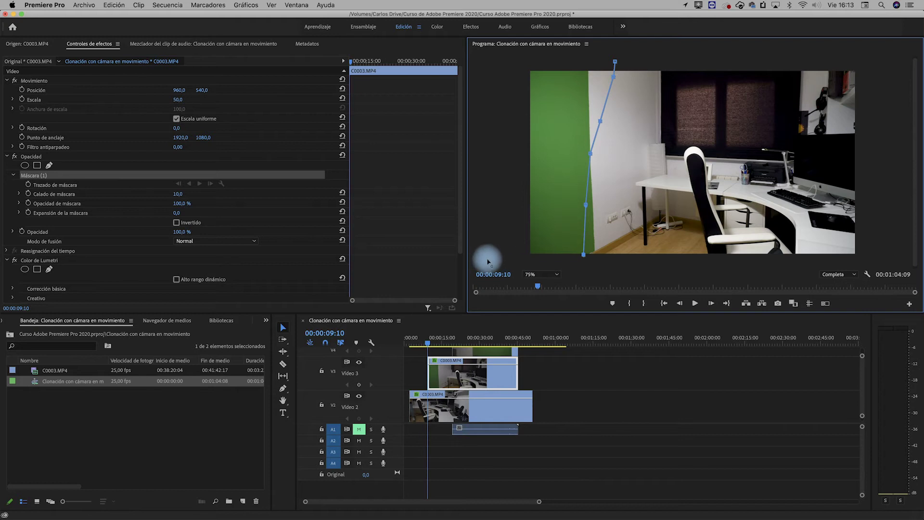
{"action": "left_click", "coordinate": [488, 259]}
{"action": "left_click", "coordinate": [499, 58]}
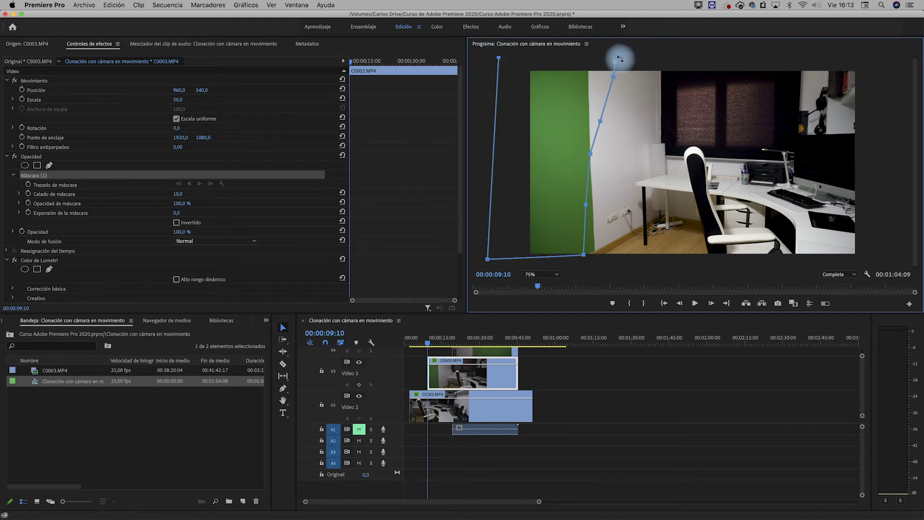
{"action": "left_click", "coordinate": [616, 63]}
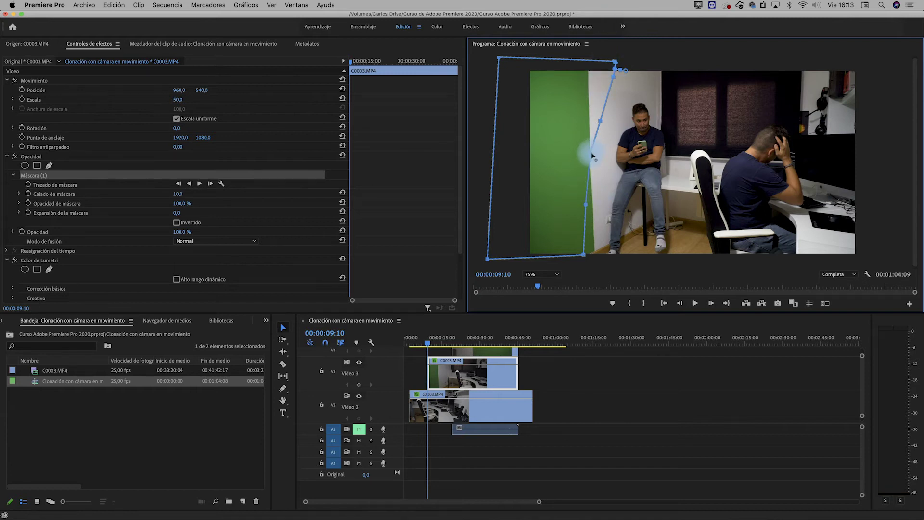
{"action": "left_click_drag", "start_coordinate": [584, 254], "coordinate": [595, 266]}
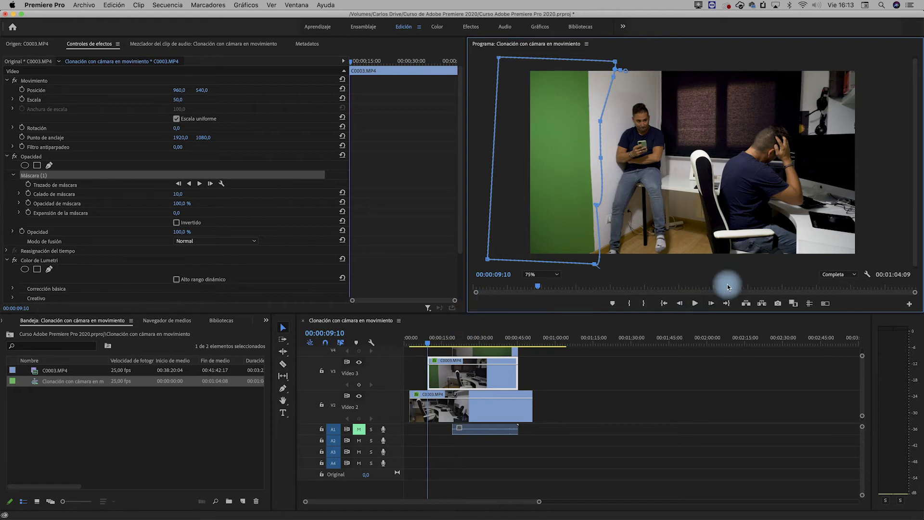
Step: Advance to 00:00:09:18 and widen the Video 2 clip's mask around the man on the stool
{"action": "left_click", "coordinate": [704, 304]}
{"action": "left_click", "coordinate": [464, 395]}
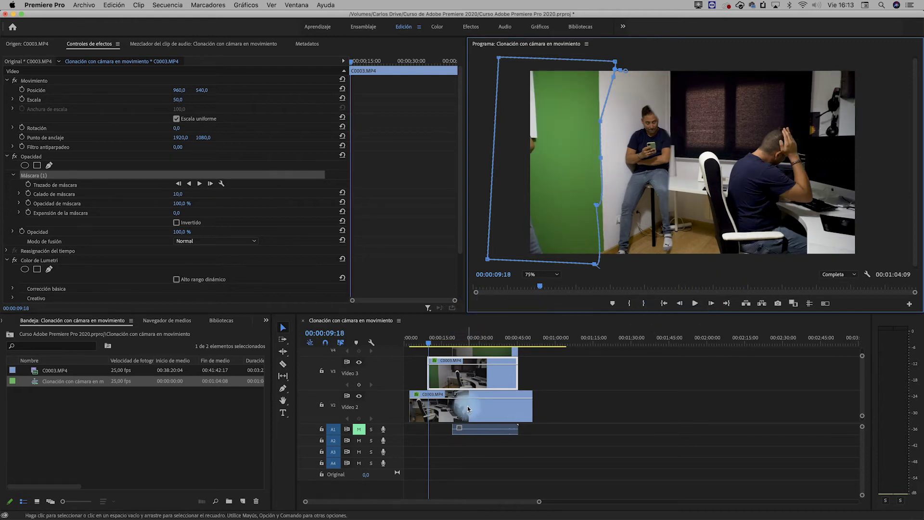
{"action": "left_click", "coordinate": [469, 393]}
{"action": "left_click", "coordinate": [21, 189]}
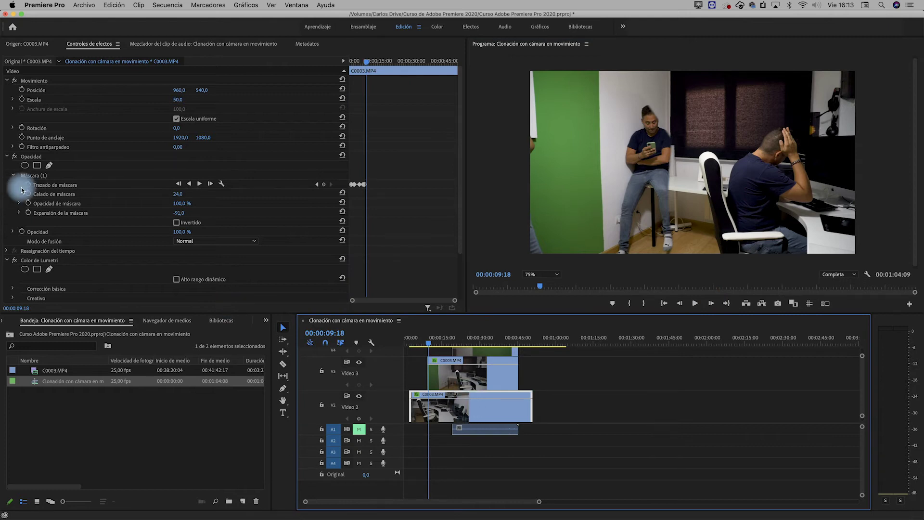
{"action": "left_click", "coordinate": [29, 177]}
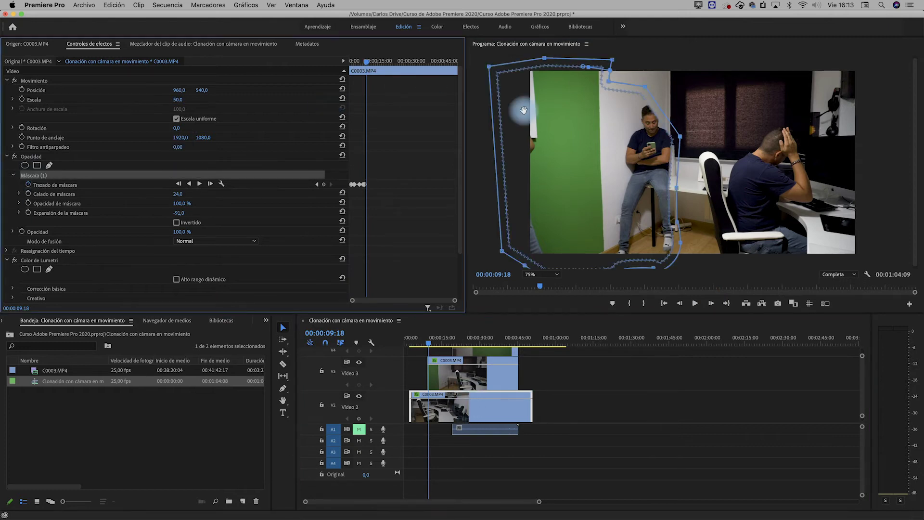
{"action": "left_click", "coordinate": [648, 89]}
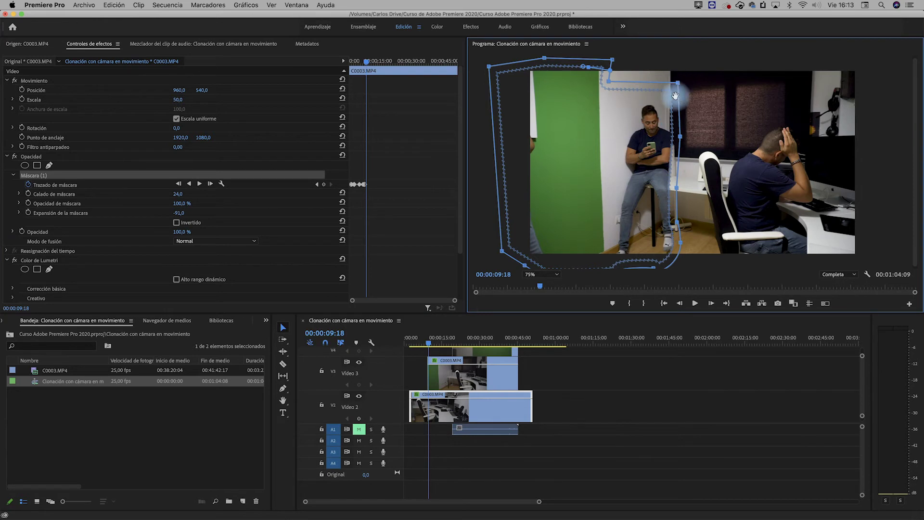
{"action": "left_click_drag", "start_coordinate": [681, 136], "coordinate": [696, 135]}
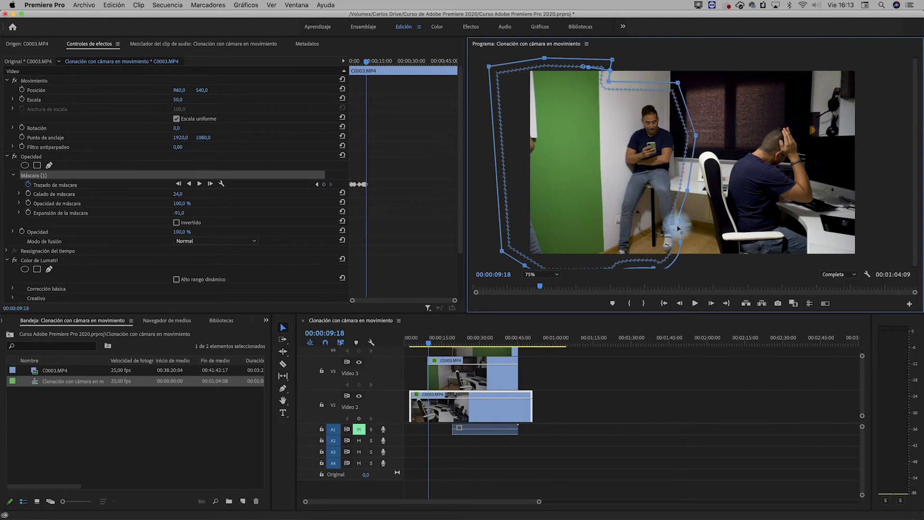
Step: Turn on mask path animation for the Video 3 clip's mask at 00:00:09:18
{"action": "left_click", "coordinate": [450, 383]}
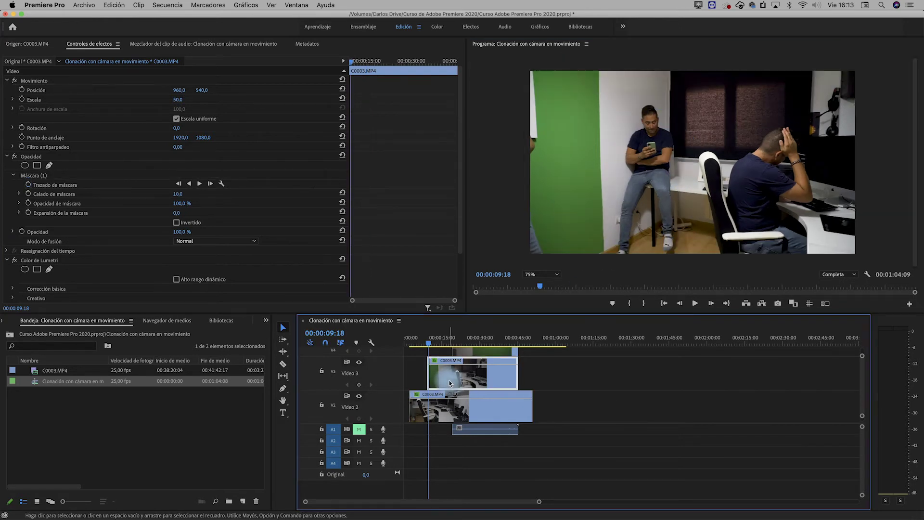
{"action": "left_click", "coordinate": [30, 185]}
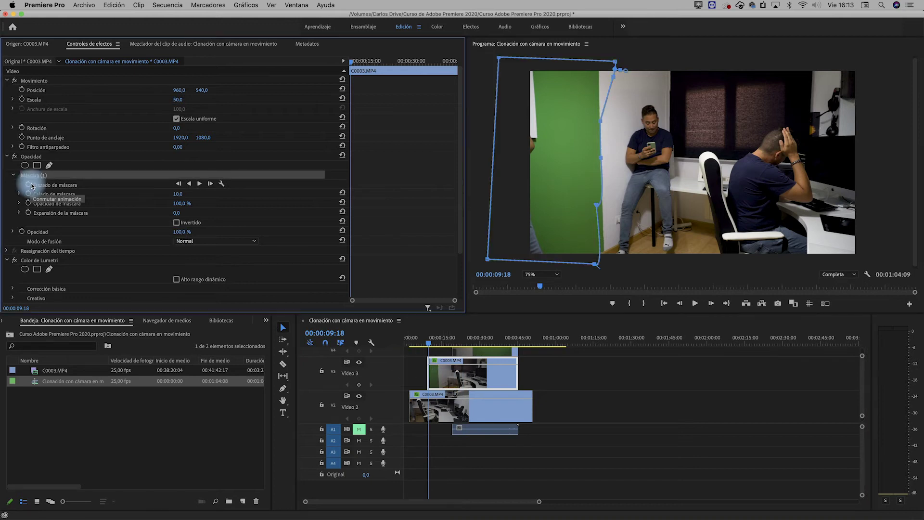
{"action": "left_click", "coordinate": [29, 186]}
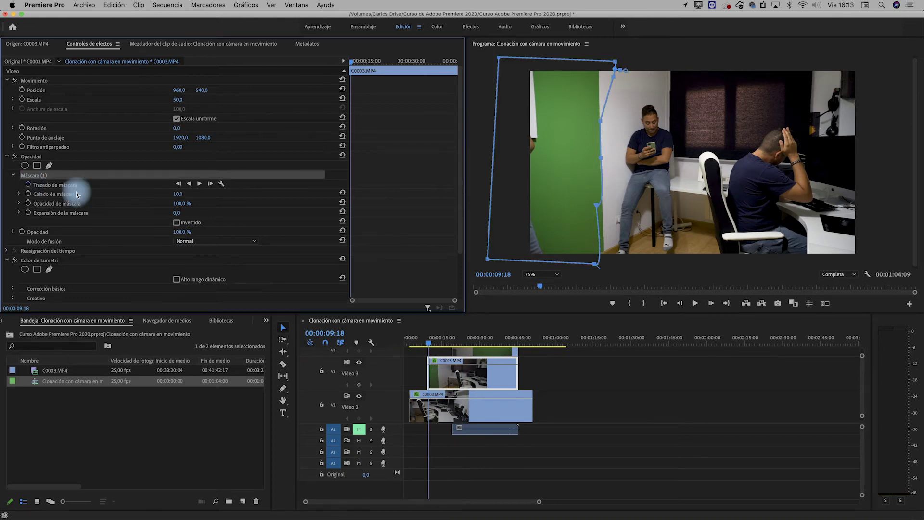
Step: Step the playhead to 00:00:10:08 and select the mask path of the Video 2 clip
{"action": "left_click", "coordinate": [712, 303]}
{"action": "left_click", "coordinate": [712, 303]}
{"action": "left_click", "coordinate": [711, 303]}
{"action": "left_click", "coordinate": [711, 303]}
{"action": "triple_click", "coordinate": [712, 303]}
{"action": "triple_click", "coordinate": [711, 303]}
{"action": "triple_click", "coordinate": [712, 303]}
{"action": "double_click", "coordinate": [712, 303]}
{"action": "double_click", "coordinate": [711, 303]}
{"action": "double_click", "coordinate": [712, 303]}
{"action": "left_click", "coordinate": [680, 303]}
{"action": "left_click", "coordinate": [679, 304]}
{"action": "double_click", "coordinate": [679, 303]}
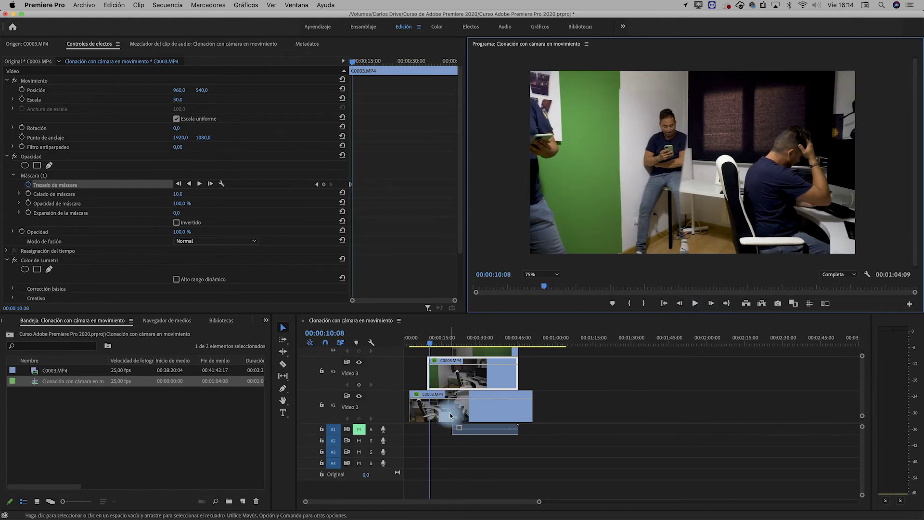
{"action": "left_click", "coordinate": [450, 410]}
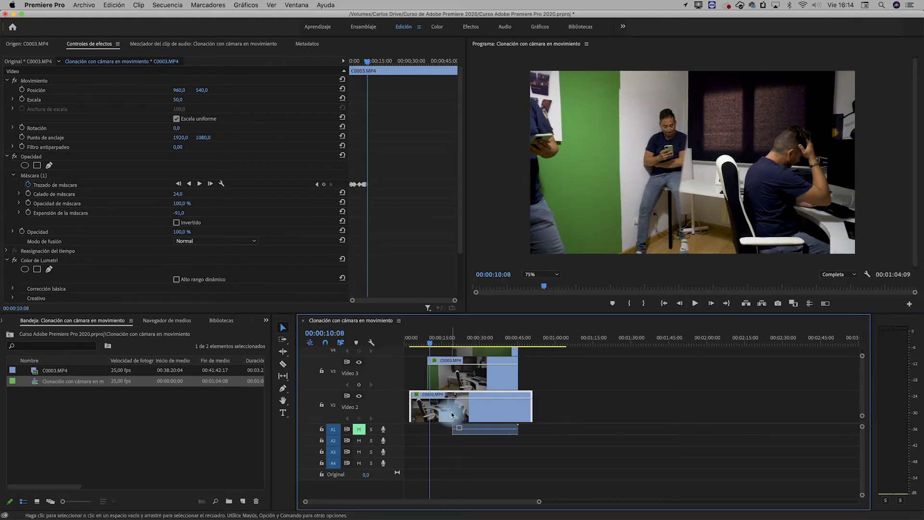
{"action": "left_click", "coordinate": [40, 185]}
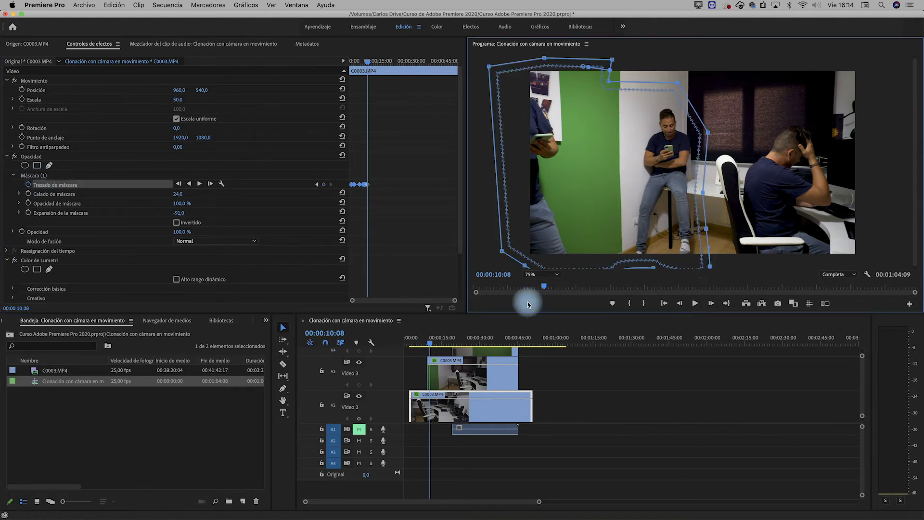
Step: Advance in small frame intervals from 00:00:10:08 and shift the Video 2 mask's inner edge to follow the man on the stool
{"action": "left_click", "coordinate": [712, 303]}
{"action": "left_click_drag", "start_coordinate": [709, 132], "coordinate": [724, 129]}
{"action": "left_click_drag", "start_coordinate": [703, 193], "coordinate": [716, 195]}
{"action": "left_click_drag", "start_coordinate": [706, 229], "coordinate": [721, 233]}
{"action": "left_click", "coordinate": [712, 304]}
{"action": "left_click_drag", "start_coordinate": [723, 129], "coordinate": [737, 126]}
{"action": "left_click_drag", "start_coordinate": [716, 195], "coordinate": [738, 199]}
{"action": "left_click_drag", "start_coordinate": [726, 237], "coordinate": [746, 243]}
{"action": "left_click_drag", "start_coordinate": [732, 256], "coordinate": [734, 266]}
Step: Continue past 00:00:11:11 and move the three inner-edge points of the Video 2 mask farther out beside the man on the stool
{"action": "left_click", "coordinate": [712, 303]}
{"action": "left_click_drag", "start_coordinate": [916, 229], "coordinate": [916, 231]}
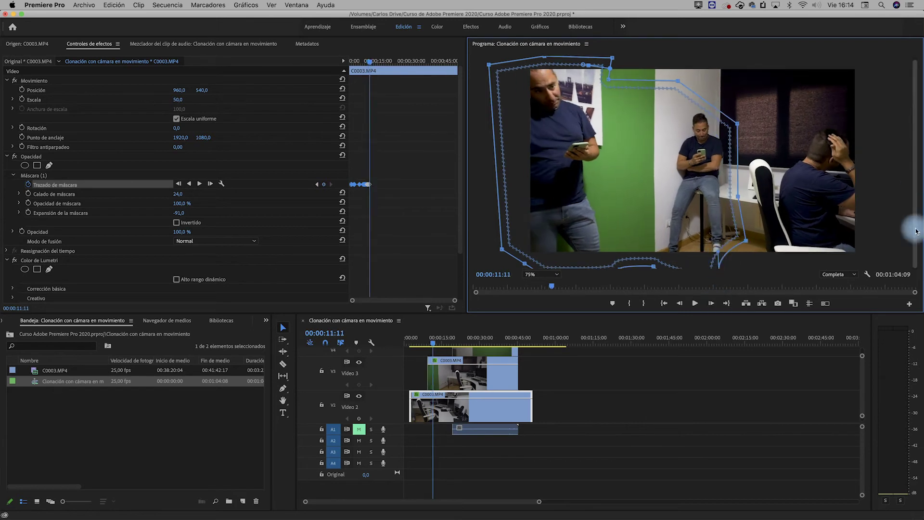
{"action": "left_click", "coordinate": [712, 304]}
{"action": "left_click", "coordinate": [712, 304]}
{"action": "left_click", "coordinate": [712, 304]}
{"action": "left_click", "coordinate": [712, 304]}
{"action": "left_click", "coordinate": [711, 305]}
{"action": "left_click", "coordinate": [711, 305]}
{"action": "left_click", "coordinate": [711, 305]}
{"action": "left_click", "coordinate": [712, 304]}
{"action": "left_click_drag", "start_coordinate": [738, 124], "coordinate": [754, 119]}
{"action": "left_click_drag", "start_coordinate": [738, 197], "coordinate": [760, 207]}
{"action": "left_click_drag", "start_coordinate": [745, 241], "coordinate": [761, 257]}
Step: Advance from 00:00:11:11 to 00:00:12:12 and move the Video 2 mask's inner-edge points farther out beside the man on the stool
{"action": "left_click", "coordinate": [712, 305]}
{"action": "left_click", "coordinate": [711, 304]}
{"action": "left_click", "coordinate": [712, 304]}
{"action": "left_click", "coordinate": [711, 304]}
{"action": "left_click", "coordinate": [712, 304]}
{"action": "left_click", "coordinate": [711, 304]}
{"action": "left_click", "coordinate": [712, 304]}
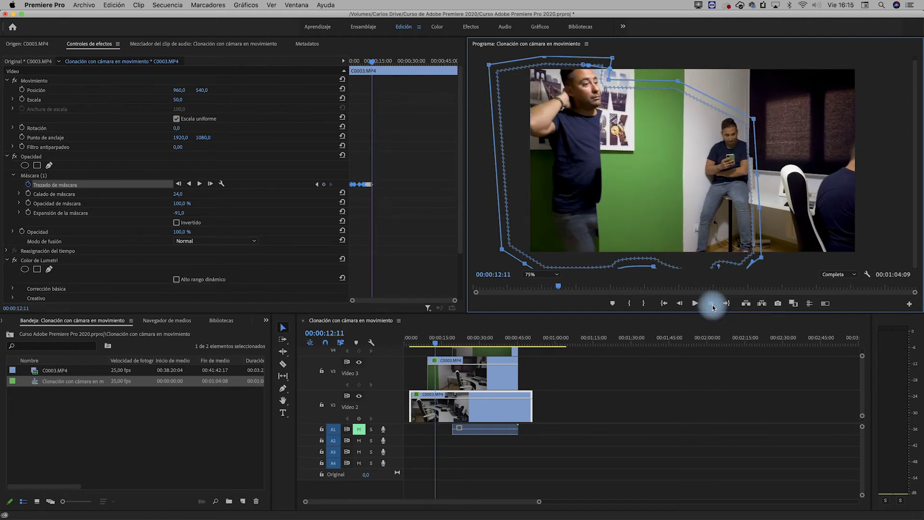
{"action": "left_click", "coordinate": [712, 304]}
{"action": "left_click", "coordinate": [712, 304]}
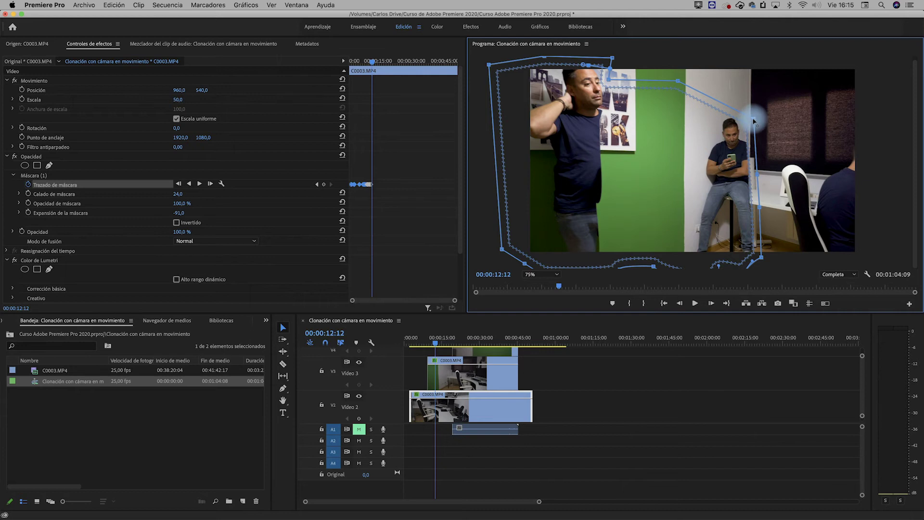
{"action": "left_click_drag", "start_coordinate": [758, 114], "coordinate": [759, 111]}
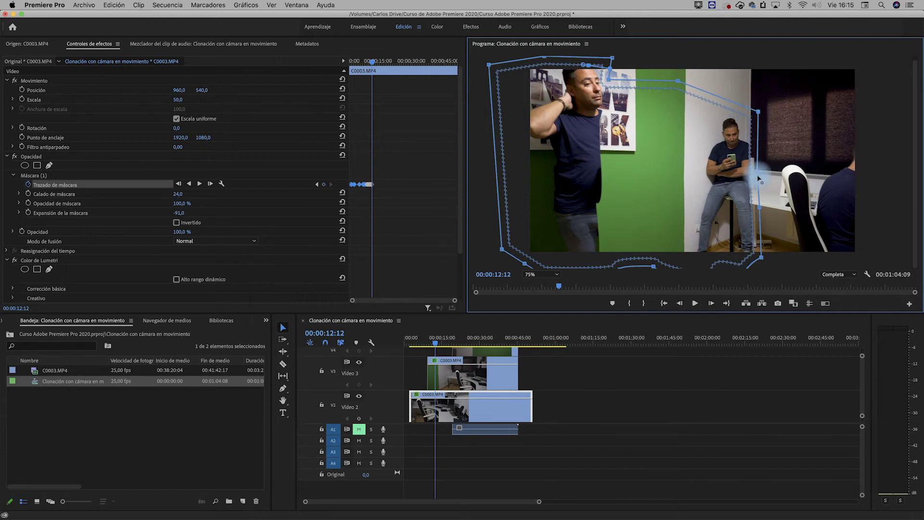
{"action": "left_click_drag", "start_coordinate": [758, 179], "coordinate": [772, 175]}
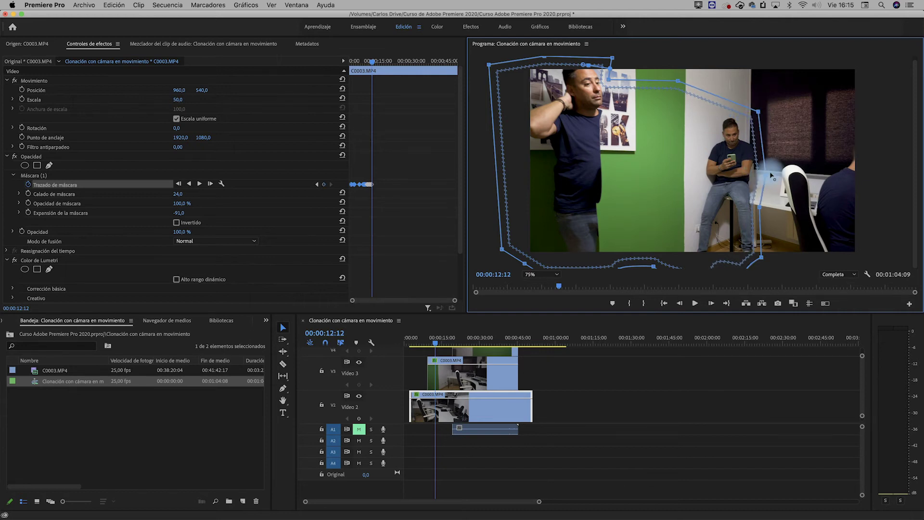
{"action": "left_click", "coordinate": [768, 211]}
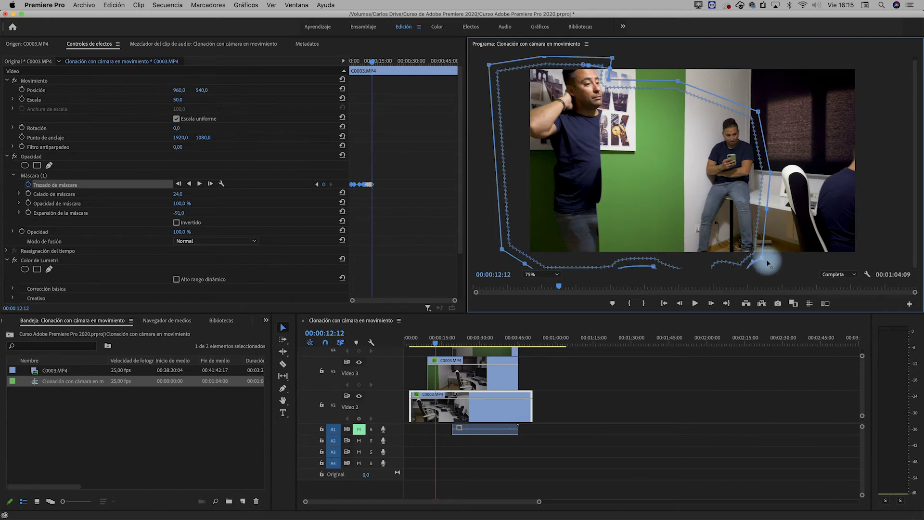
Step: At 00:00:12:12, select the Video 3 clip's mask path and move its inner-edge points outward around the standing man
{"action": "left_click", "coordinate": [488, 373]}
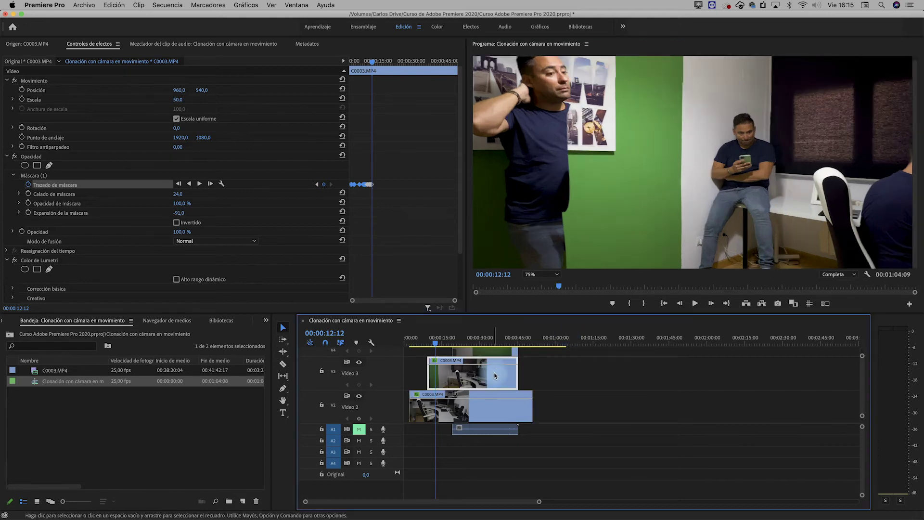
{"action": "left_click", "coordinate": [54, 185]}
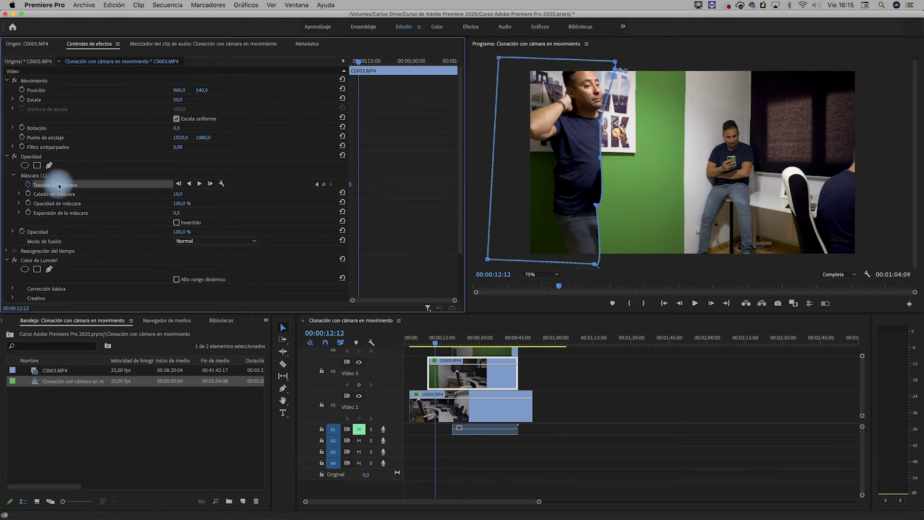
{"action": "left_click", "coordinate": [607, 123]}
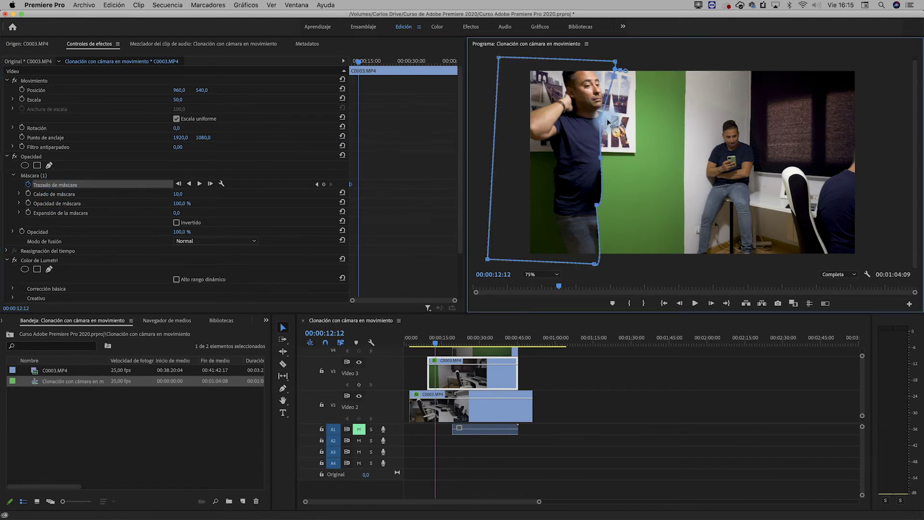
{"action": "left_click_drag", "start_coordinate": [619, 121], "coordinate": [642, 119]}
{"action": "left_click", "coordinate": [598, 157]}
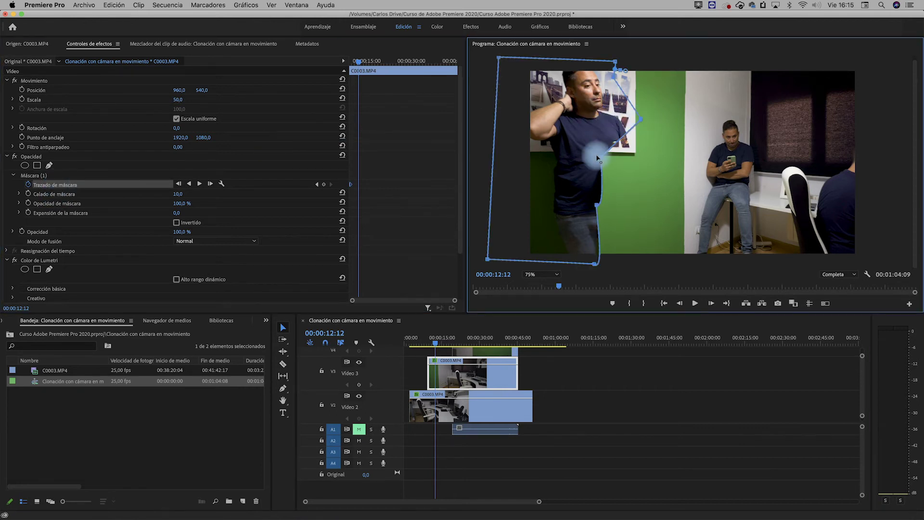
{"action": "left_click_drag", "start_coordinate": [602, 161], "coordinate": [673, 169]}
{"action": "left_click", "coordinate": [596, 159]}
{"action": "left_click_drag", "start_coordinate": [597, 205], "coordinate": [648, 267]}
Step: Move the playhead slightly forward and shift the Video 3 mask's upper, middle and lower inner-edge points to follow the standing man
{"action": "left_click_drag", "start_coordinate": [435, 338], "coordinate": [438, 338]}
{"action": "left_click_drag", "start_coordinate": [614, 76], "coordinate": [631, 74]}
{"action": "left_click_drag", "start_coordinate": [655, 182], "coordinate": [648, 183]}
{"action": "left_click_drag", "start_coordinate": [650, 230], "coordinate": [666, 223]}
Step: Advance a little further and widen the Video 3 mask by moving all its inner-edge points farther out past the standing man
{"action": "left_click_drag", "start_coordinate": [438, 343], "coordinate": [439, 345]}
{"action": "left_click_drag", "start_coordinate": [631, 74], "coordinate": [656, 69]}
{"action": "left_click_drag", "start_coordinate": [641, 119], "coordinate": [679, 119]}
{"action": "left_click_drag", "start_coordinate": [663, 183], "coordinate": [690, 176]}
{"action": "left_click_drag", "start_coordinate": [667, 223], "coordinate": [687, 213]}
{"action": "left_click_drag", "start_coordinate": [648, 267], "coordinate": [697, 266]}
Step: Move the playhead back slightly and shift the middle inner-edge point of the Video 2 mask outward beside the seated man
{"action": "left_click_drag", "start_coordinate": [438, 345], "coordinate": [437, 341]}
{"action": "left_click", "coordinate": [434, 410]}
{"action": "left_click", "coordinate": [351, 185]}
{"action": "left_click_drag", "start_coordinate": [769, 161], "coordinate": [792, 175]}
Step: Step one frame forward and nudge the upper inner-edge point of the Video 2 mask outward
{"action": "left_click", "coordinate": [452, 377]}
{"action": "left_click", "coordinate": [55, 185]}
{"action": "left_click", "coordinate": [712, 304]}
{"action": "left_click", "coordinate": [453, 409]}
{"action": "left_click", "coordinate": [55, 185]}
{"action": "left_click_drag", "start_coordinate": [785, 96], "coordinate": [794, 99]}
Step: Step one more frame forward and nudge the lower inner-edge point of the Video 2 mask outward
{"action": "left_click", "coordinate": [453, 376]}
{"action": "left_click", "coordinate": [711, 304]}
{"action": "left_click", "coordinate": [453, 410]}
{"action": "left_click", "coordinate": [55, 185]}
{"action": "left_click_drag", "start_coordinate": [799, 248], "coordinate": [811, 253]}
Step: Advance further, move the Video 2 mask's inner edge beyond the frame side, and raise its top points above the frame
{"action": "left_click", "coordinate": [711, 303]}
{"action": "left_click", "coordinate": [711, 303]}
{"action": "left_click_drag", "start_coordinate": [813, 103], "coordinate": [830, 108]}
{"action": "left_click_drag", "start_coordinate": [838, 149], "coordinate": [857, 150]}
{"action": "left_click_drag", "start_coordinate": [860, 231], "coordinate": [877, 232]}
{"action": "left_click_drag", "start_coordinate": [832, 105], "coordinate": [868, 62]}
{"action": "left_click_drag", "start_coordinate": [785, 99], "coordinate": [788, 63]}
{"action": "left_click_drag", "start_coordinate": [609, 80], "coordinate": [621, 60]}
Step: Reshape the Video 3 clip's mask path at 00:00:14:16, moving its upper and lower points outside the frame around the standing man
{"action": "left_click", "coordinate": [679, 303]}
{"action": "left_click", "coordinate": [453, 376]}
{"action": "left_click", "coordinate": [55, 185]}
{"action": "left_click", "coordinate": [711, 303]}
{"action": "left_click_drag", "start_coordinate": [733, 208], "coordinate": [746, 275]}
{"action": "left_click_drag", "start_coordinate": [679, 118], "coordinate": [753, 87]}
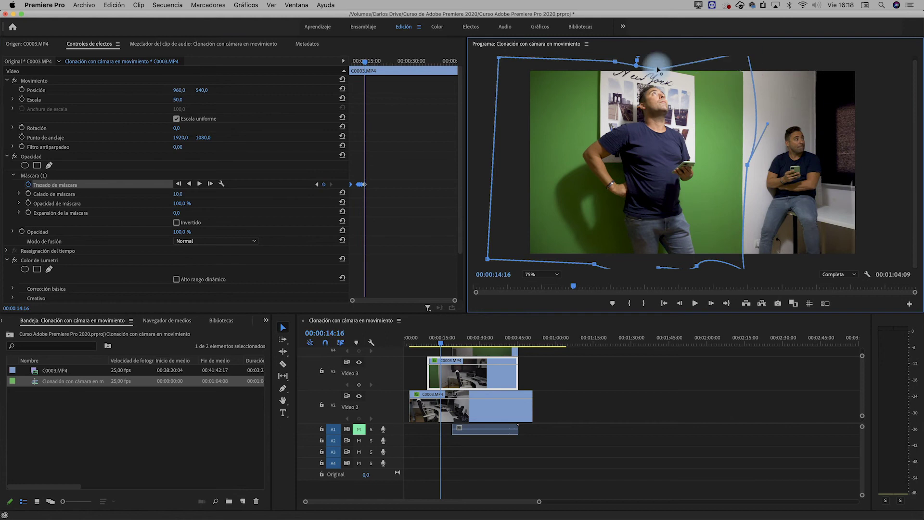
{"action": "left_click_drag", "start_coordinate": [656, 69], "coordinate": [658, 63]}
Step: Advance to 00:00:17:00 and shift the middle and upper inner-edge points of the Video 3 mask outward past the standing man
{"action": "left_click", "coordinate": [711, 304]}
{"action": "left_click", "coordinate": [711, 303]}
{"action": "left_click", "coordinate": [711, 303]}
{"action": "left_click_drag", "start_coordinate": [748, 165], "coordinate": [835, 161]}
{"action": "left_click_drag", "start_coordinate": [754, 86], "coordinate": [832, 62]}
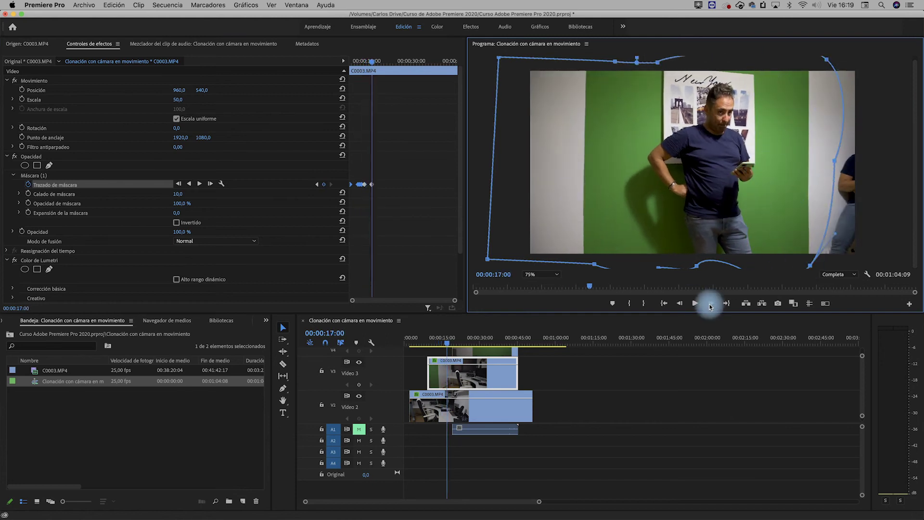
Step: Advance to 00:00:17:20 and move the middle and lower inner-edge points of the Video 3 mask beyond the edge of the frame
{"action": "left_click", "coordinate": [711, 303]}
{"action": "left_click_drag", "start_coordinate": [835, 161], "coordinate": [874, 162]}
{"action": "left_click_drag", "start_coordinate": [834, 239], "coordinate": [868, 251]}
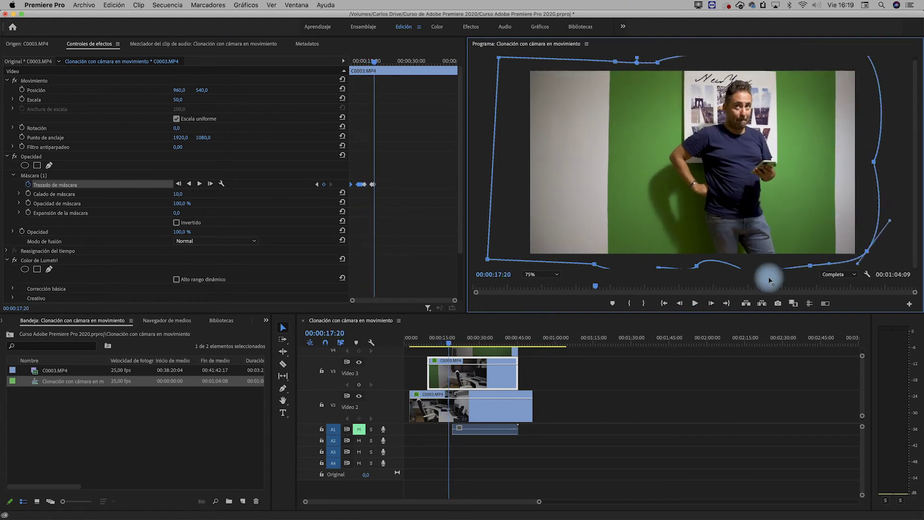
Step: Step frame by frame from 00:00:17:20 to 00:00:19:05, where the Video 4 clip covers the picture
{"action": "left_click", "coordinate": [712, 304]}
{"action": "left_click", "coordinate": [712, 304]}
{"action": "left_click", "coordinate": [712, 304]}
{"action": "left_click", "coordinate": [712, 304]}
{"action": "left_click", "coordinate": [712, 305]}
{"action": "left_click", "coordinate": [712, 304]}
{"action": "left_click", "coordinate": [713, 305]}
{"action": "left_click", "coordinate": [712, 305]}
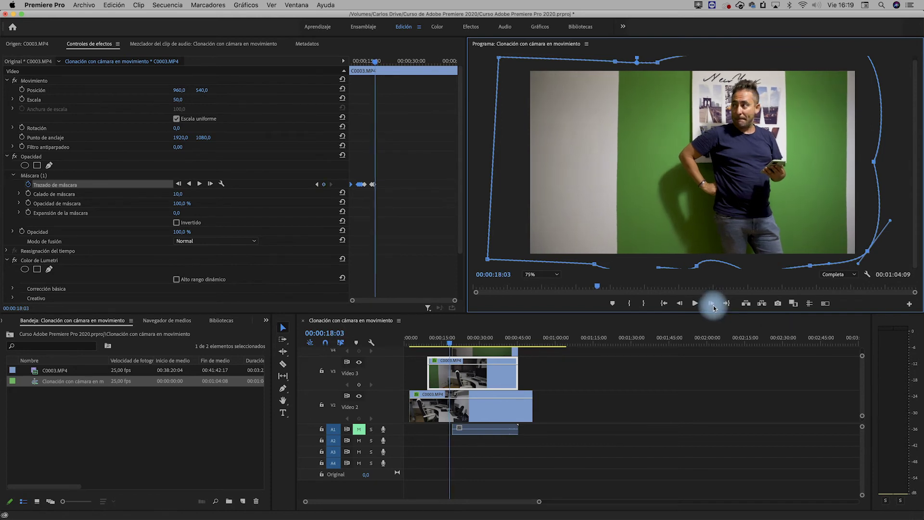
{"action": "left_click", "coordinate": [712, 304]}
{"action": "left_click", "coordinate": [713, 304]}
{"action": "left_click", "coordinate": [712, 304]}
{"action": "left_click", "coordinate": [712, 304]}
{"action": "left_click", "coordinate": [713, 305]}
{"action": "left_click", "coordinate": [713, 304]}
{"action": "left_click", "coordinate": [713, 304]}
{"action": "left_click", "coordinate": [713, 304]}
{"action": "left_click", "coordinate": [714, 307]}
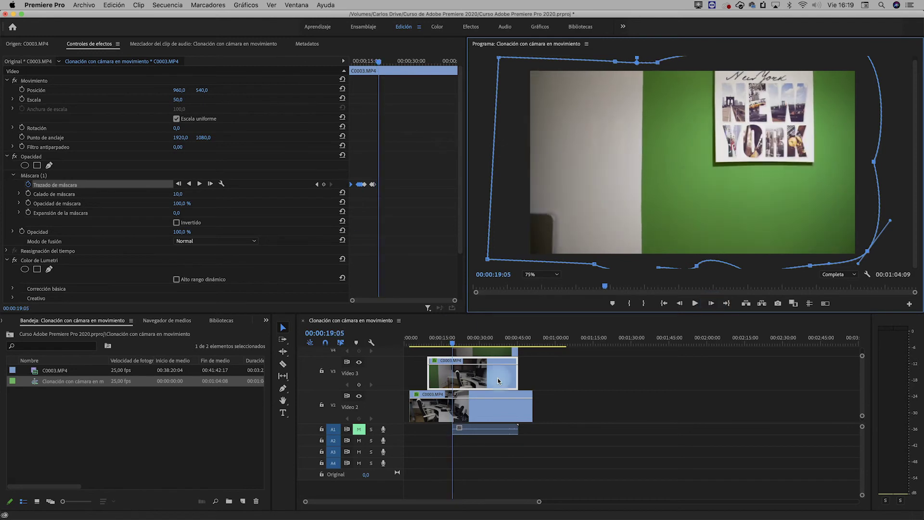
Step: Draw a closed four-point opacity mask on the Video 4 clip around the white wall and the adjoining strip of green wall
{"action": "scroll", "coordinate": [507, 380], "scroll_direction": "up", "scroll_amount": 3}
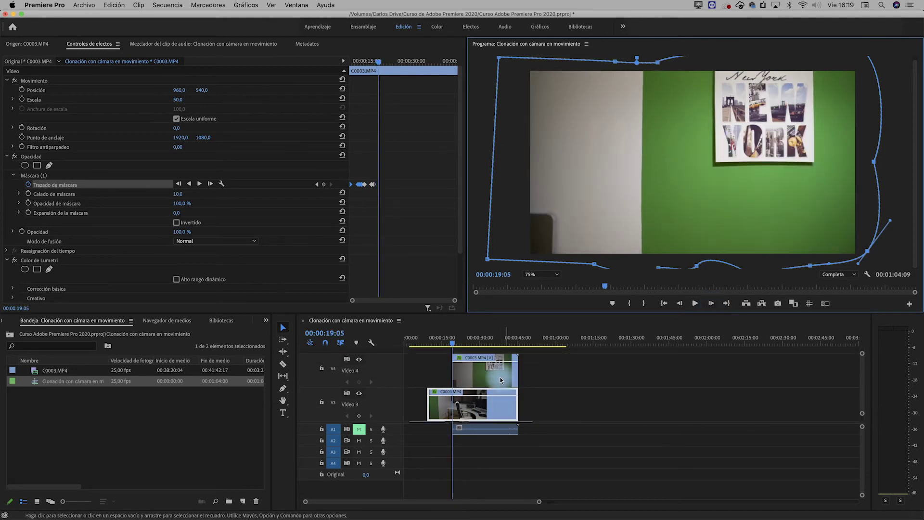
{"action": "left_click", "coordinate": [496, 374]}
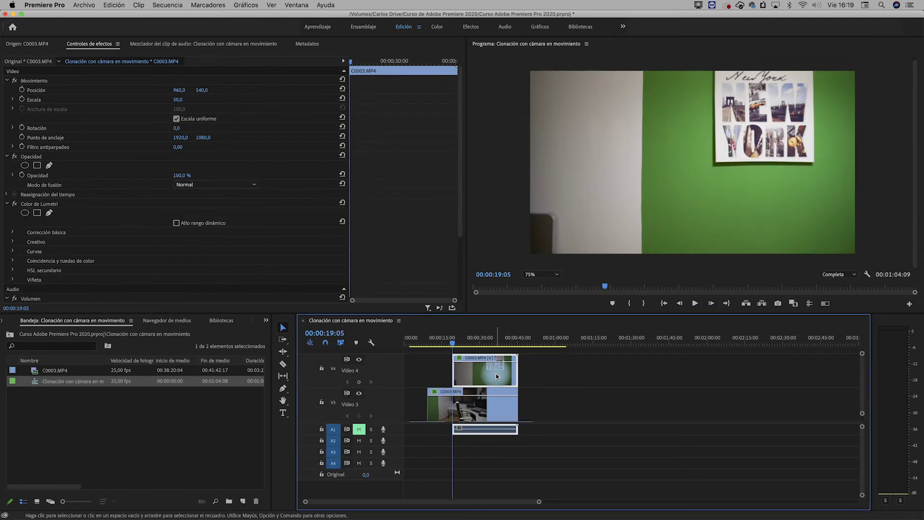
{"action": "left_click", "coordinate": [50, 165]}
{"action": "left_click", "coordinate": [657, 58]}
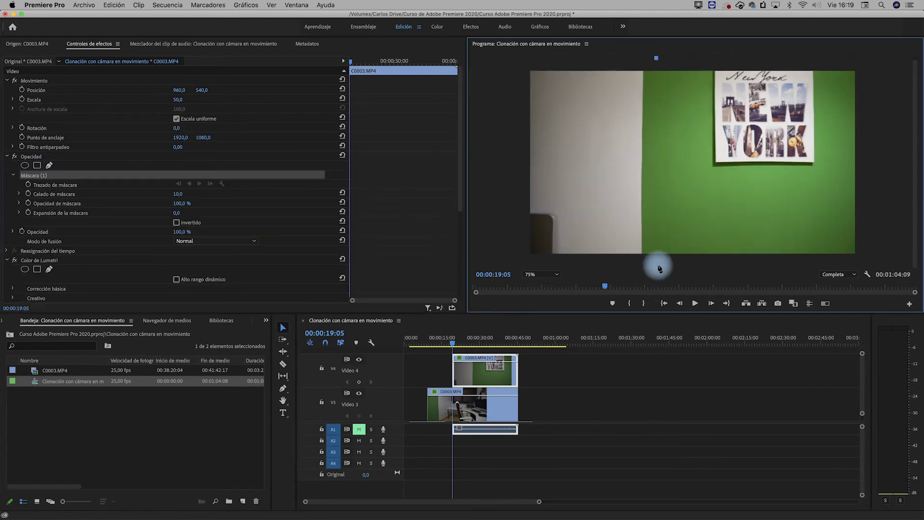
{"action": "left_click", "coordinate": [656, 266]}
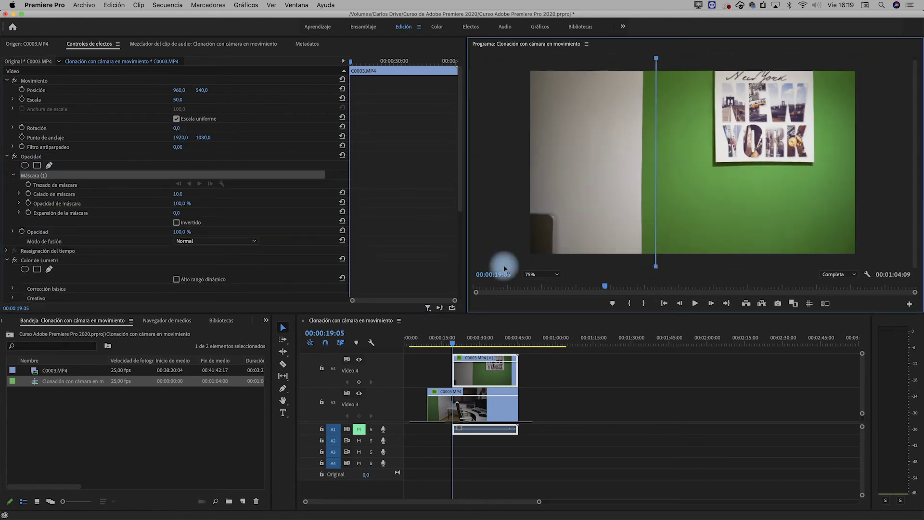
{"action": "left_click", "coordinate": [503, 266]}
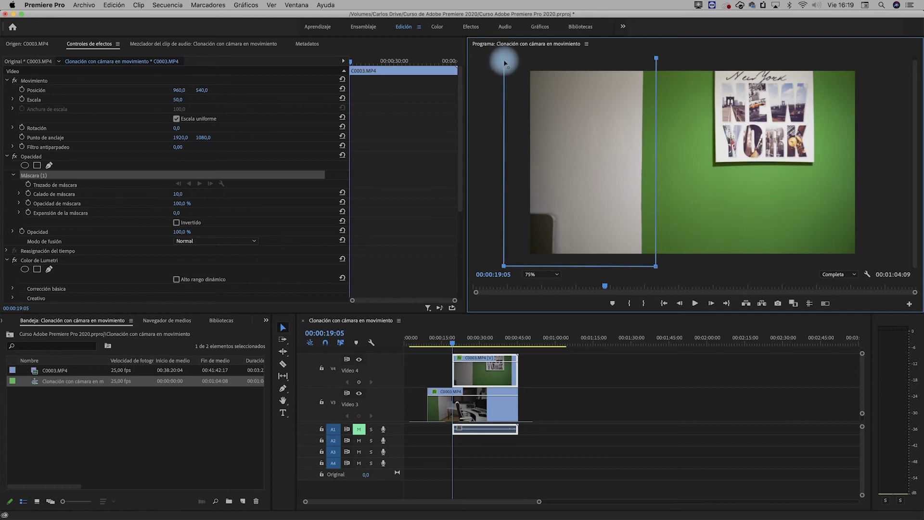
{"action": "left_click", "coordinate": [504, 62]}
{"action": "left_click", "coordinate": [658, 59]}
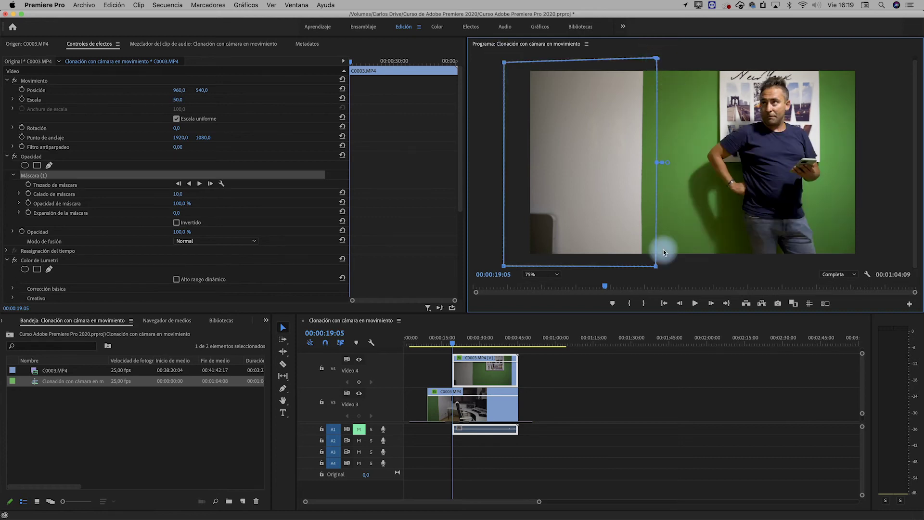
Step: Step forward through the masked clips past 00:00:37:20 to continue the mask path animation
{"action": "left_click", "coordinate": [711, 303]}
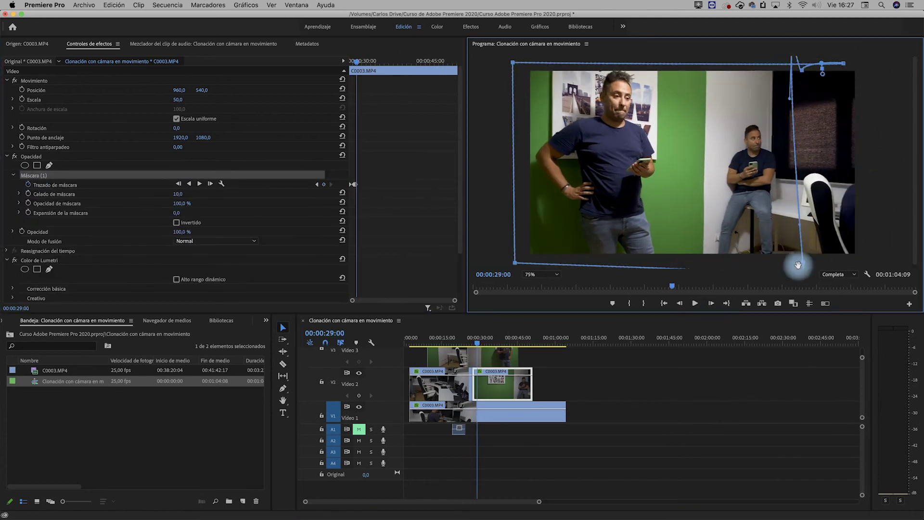
{"action": "left_click", "coordinate": [712, 304]}
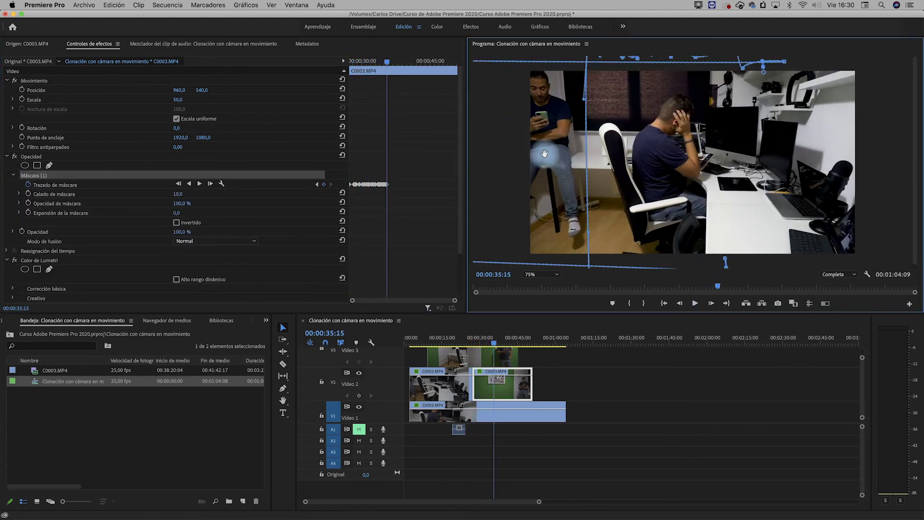
{"action": "left_click", "coordinate": [711, 304]}
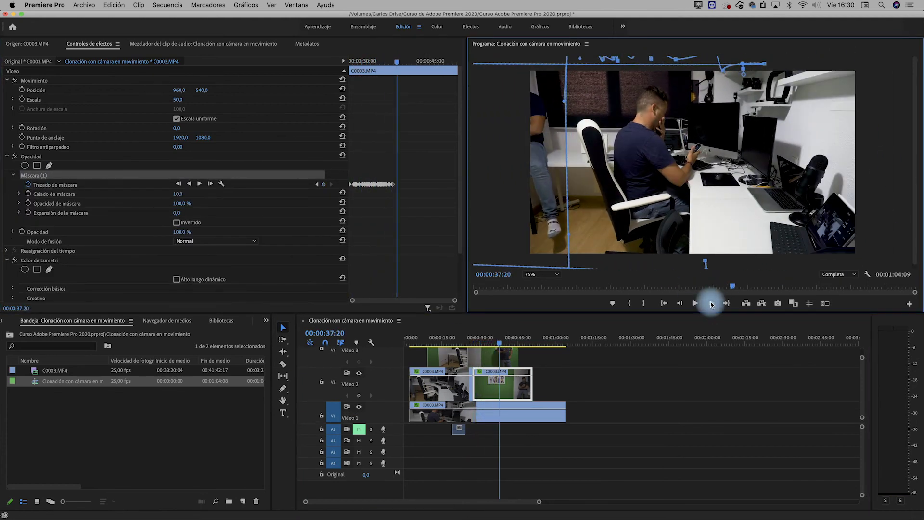
{"action": "left_click", "coordinate": [711, 305]}
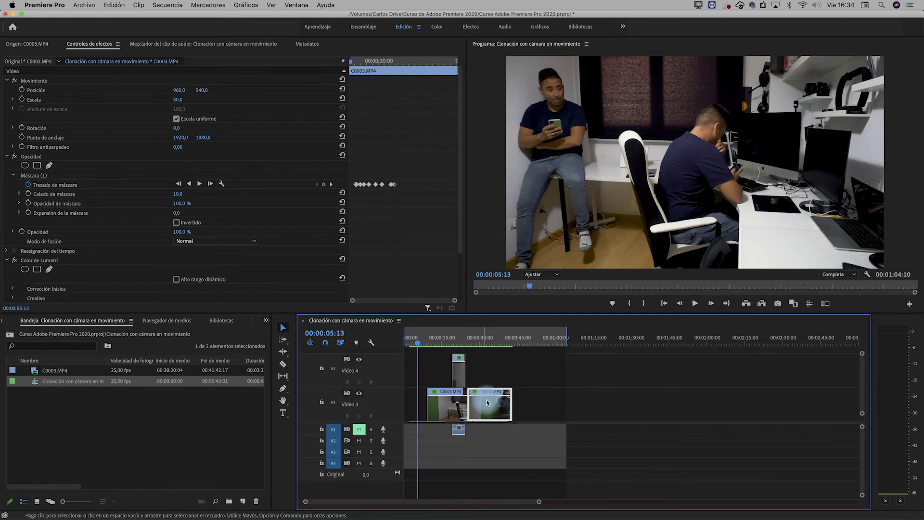
Step: Nest all the timeline clips into a sequence named "secuencia final" and play it back
{"action": "left_click_drag", "start_coordinate": [540, 356], "coordinate": [446, 381]}
{"action": "right_click", "coordinate": [446, 381]}
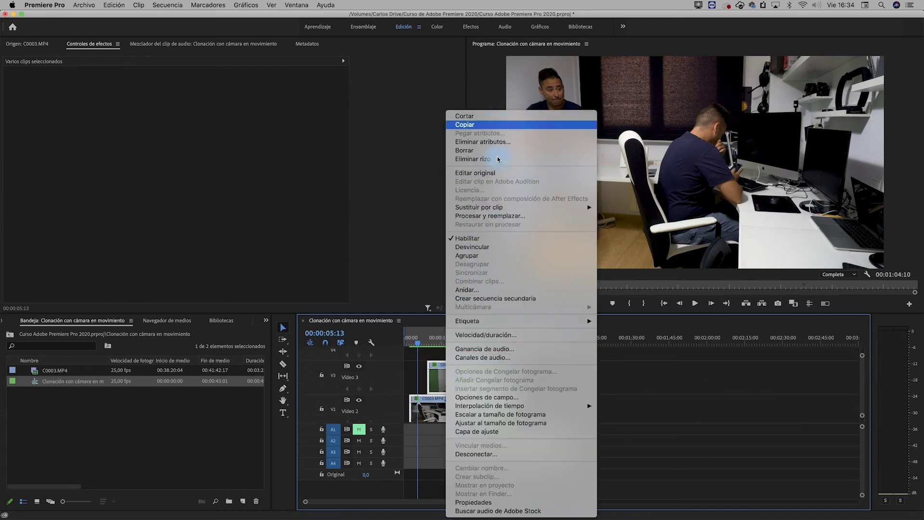
{"action": "left_click", "coordinate": [478, 292]}
{"action": "left_click", "coordinate": [475, 285]}
{"action": "key", "text": "space"}
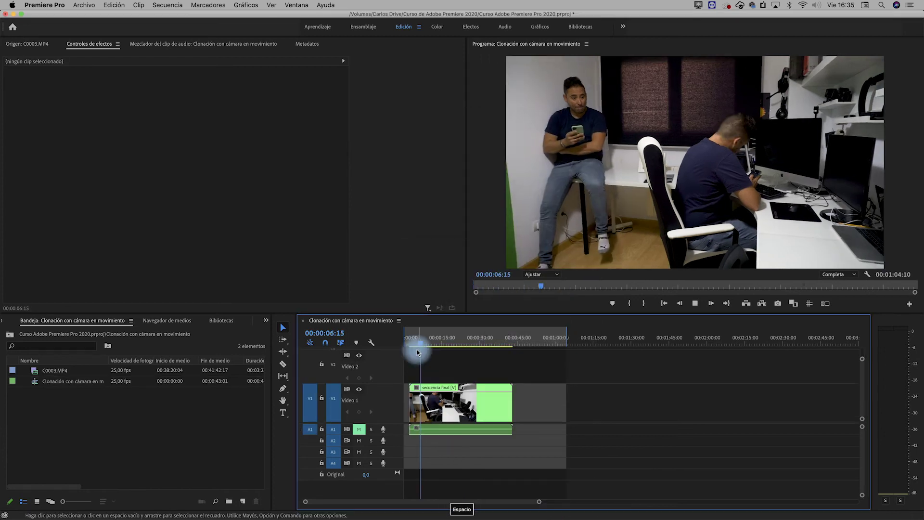
Step: Try setting the nested clip's speed to 99% with Flujo óptico time interpolation
{"action": "right_click", "coordinate": [439, 401]}
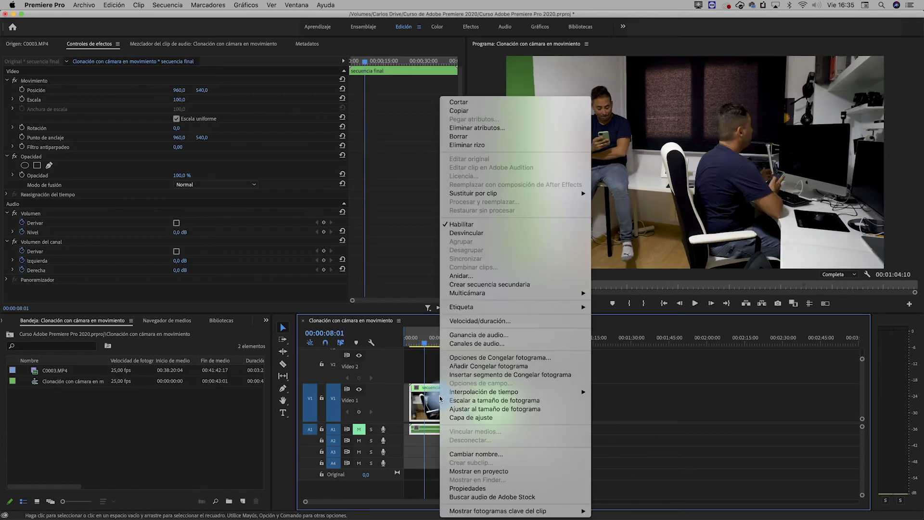
{"action": "left_click", "coordinate": [486, 321]}
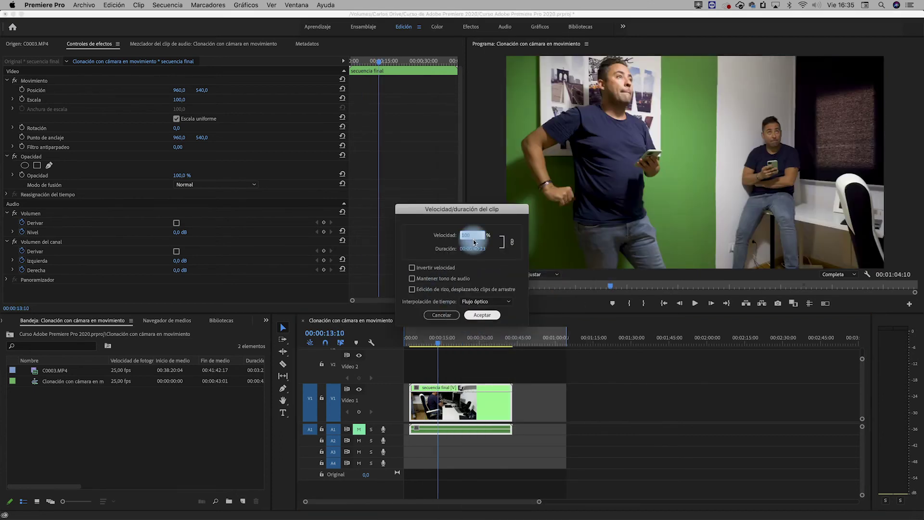
{"action": "type", "text": "99"}
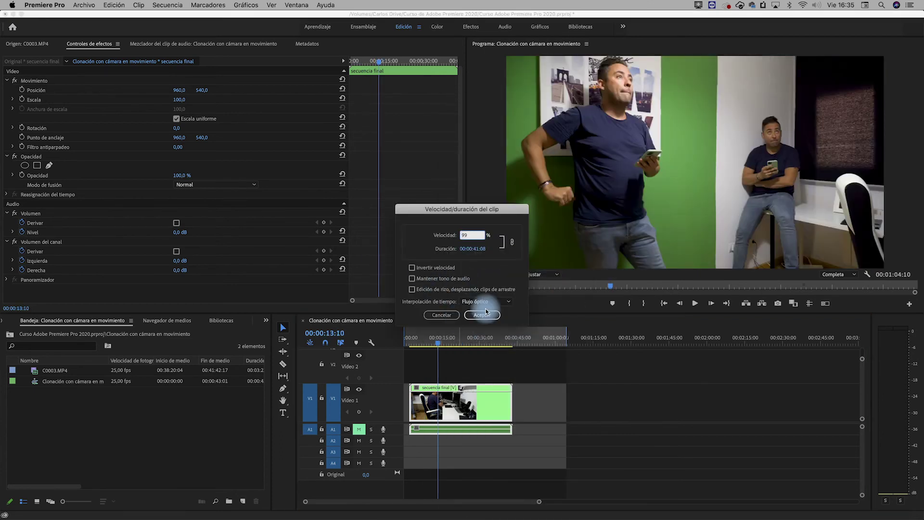
{"action": "left_click", "coordinate": [485, 301]}
{"action": "left_click", "coordinate": [481, 331]}
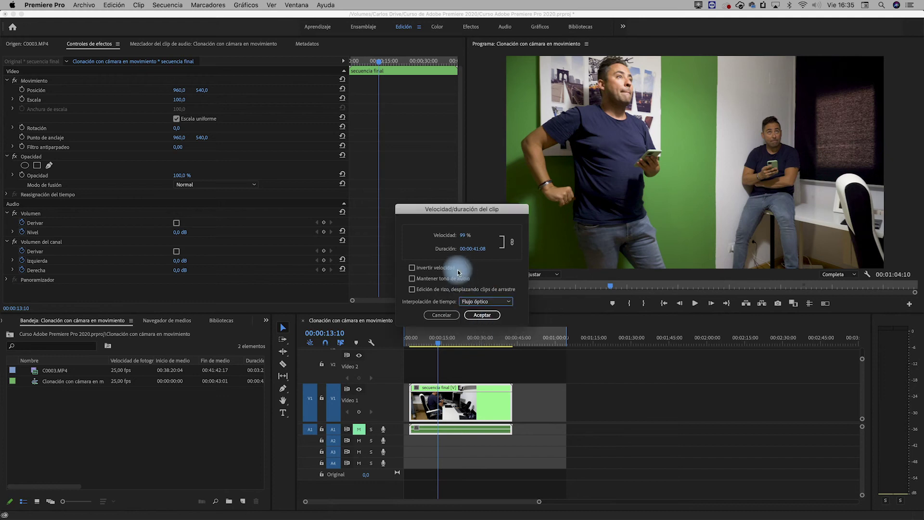
{"action": "left_click", "coordinate": [482, 315]}
Step: Place the playhead at 00:00:03:01 and render the sequence preview
{"action": "left_click", "coordinate": [412, 340]}
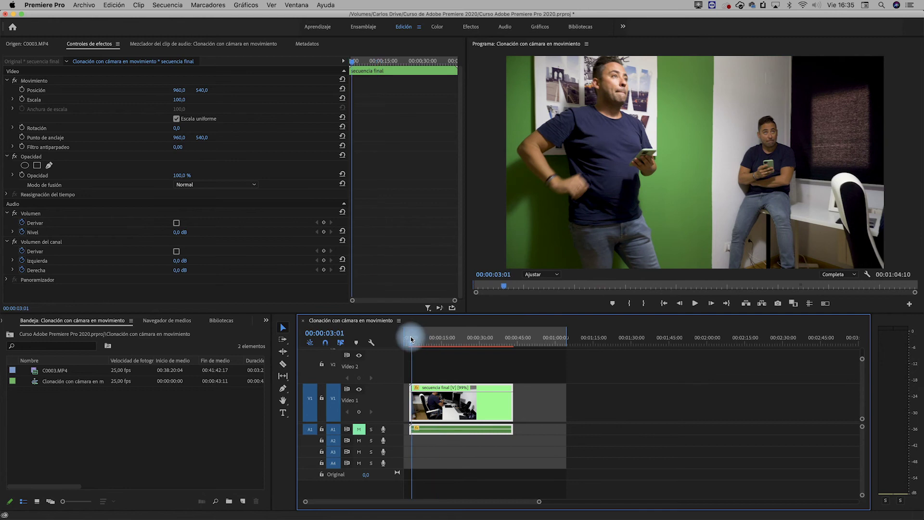
{"action": "key", "text": "Return"}
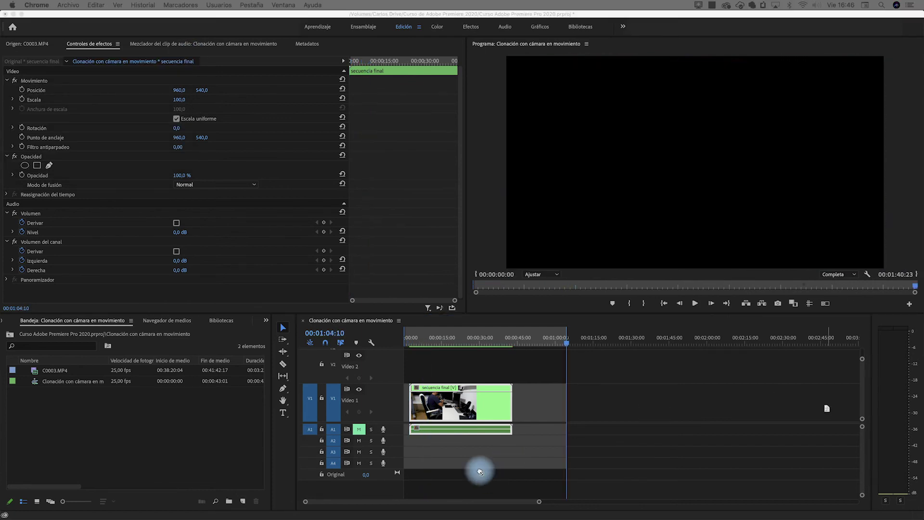
Step: Place the audio file on track A2, aligned with the start of the nested clip
{"action": "left_click_drag", "start_coordinate": [479, 471], "coordinate": [412, 445]}
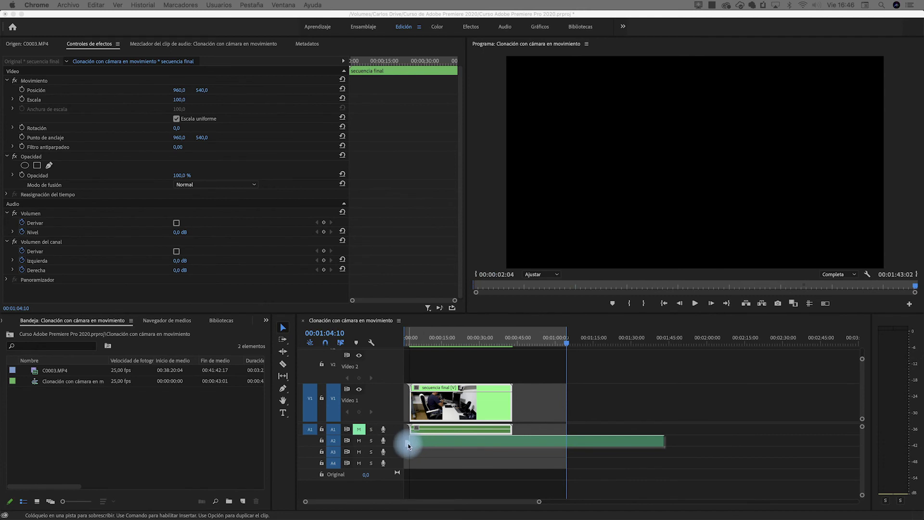